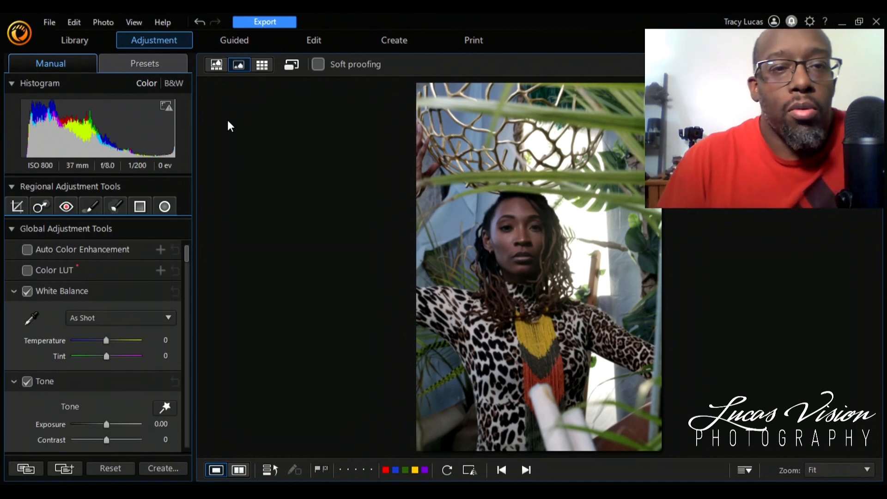
# Step: Apply the "best Preset 1" adjustment preset to the portrait photo
pyautogui.click(223, 42)
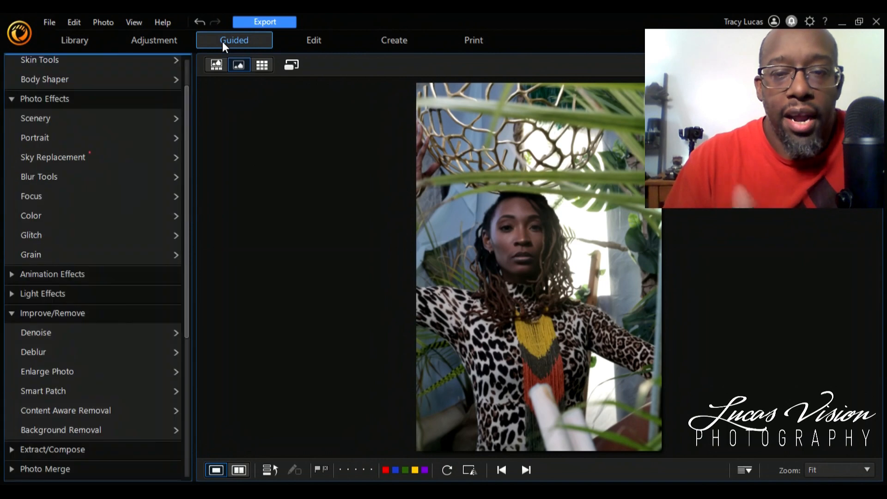
pyautogui.click(174, 38)
pyautogui.click(181, 57)
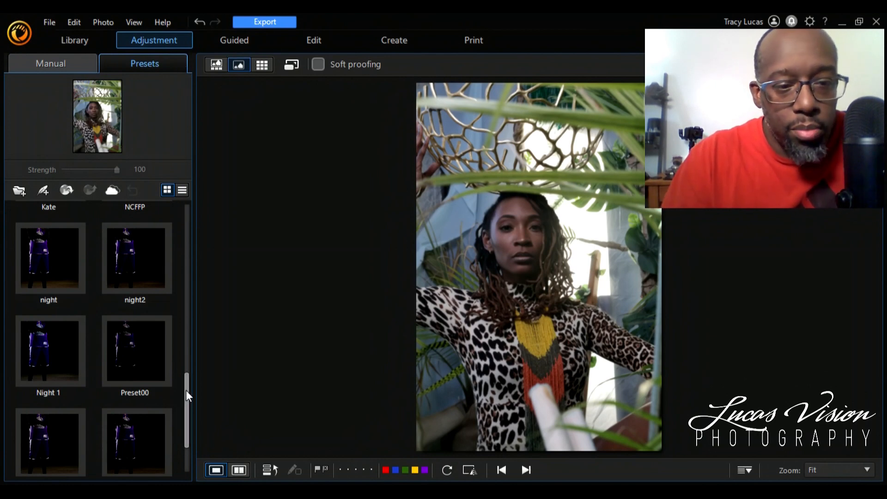
pyautogui.moveTo(185, 390); pyautogui.dragTo(190, 303)
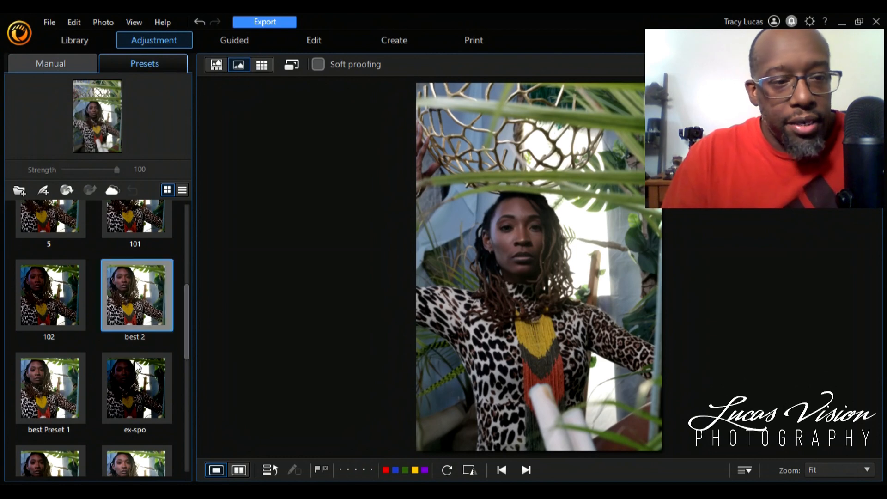
pyautogui.click(69, 373)
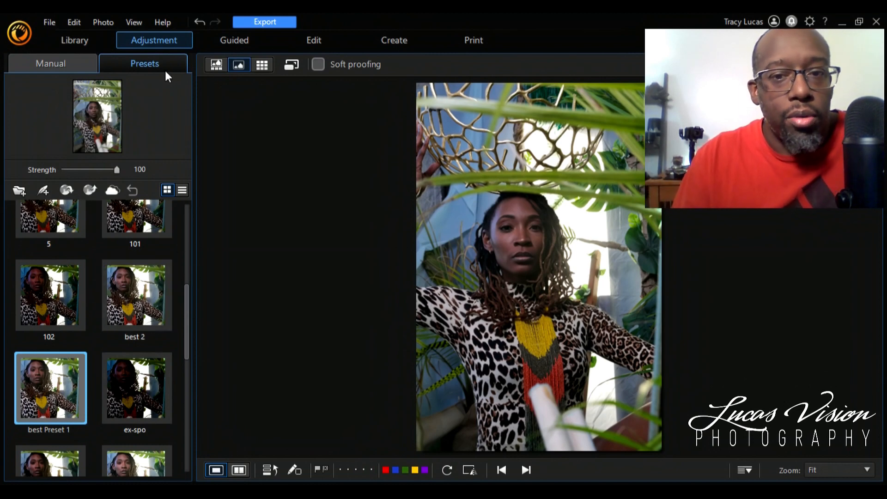
# Step: Set the photo's HSL saturation to 54 for blue and 66 for green
pyautogui.click(69, 62)
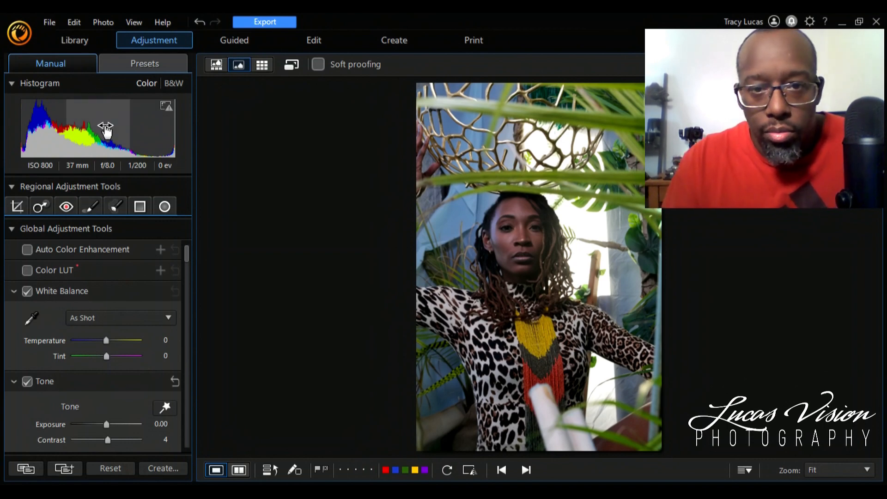
pyautogui.moveTo(184, 253); pyautogui.dragTo(187, 347)
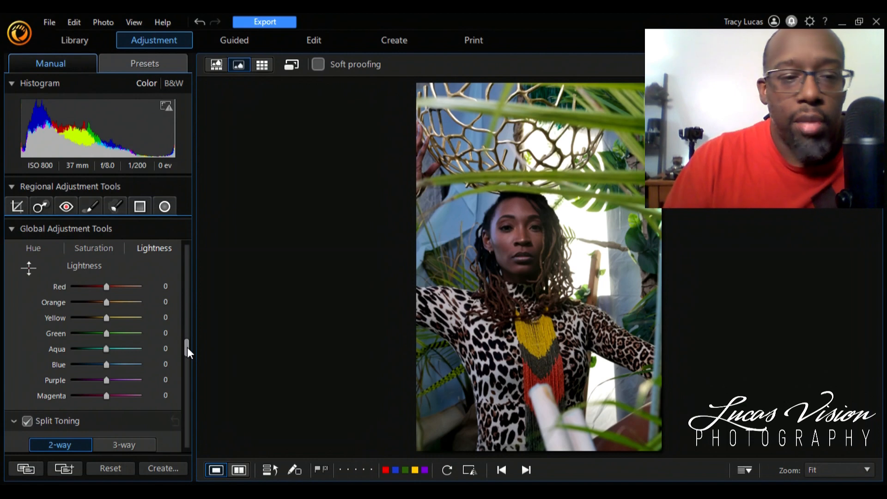
pyautogui.click(102, 253)
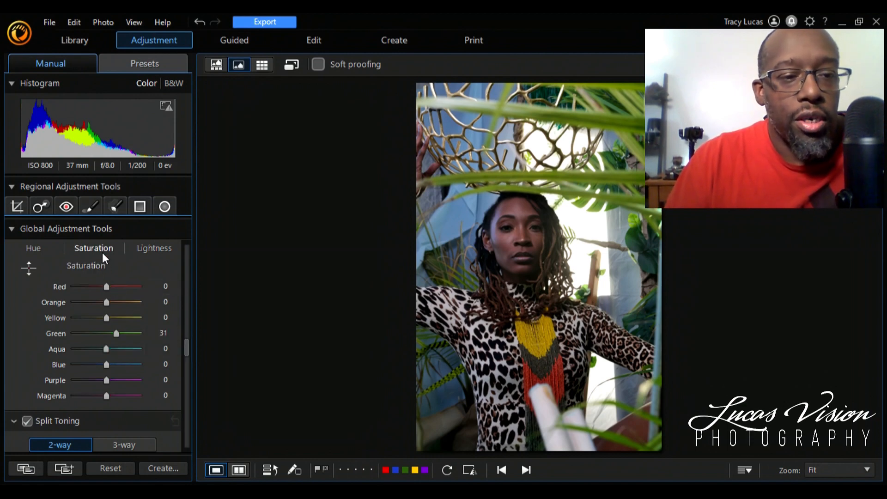
pyautogui.click(124, 364)
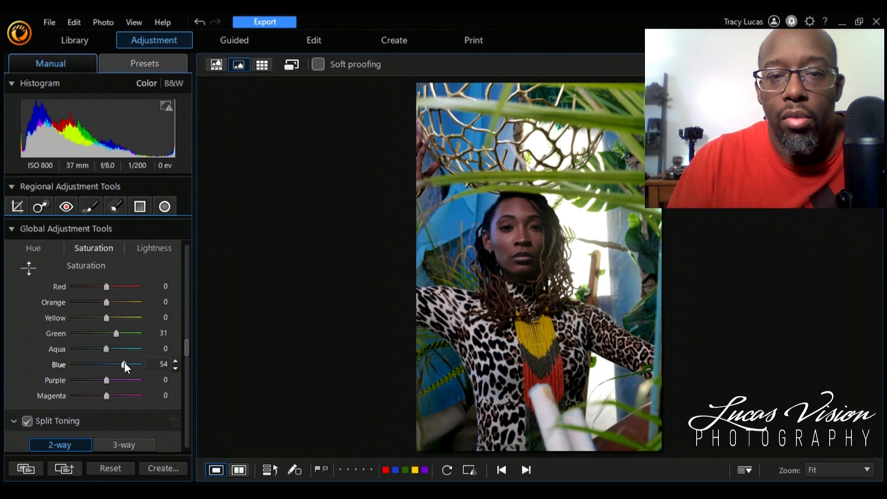
pyautogui.click(128, 333)
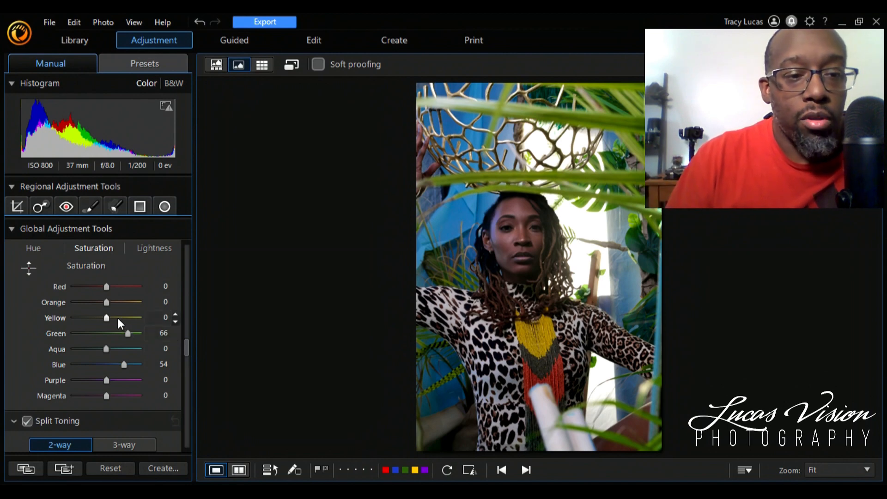
# Step: Set the HSL saturation to 54 for yellow and 20 for red, and check the face up close
pyautogui.click(117, 318)
pyautogui.moveTo(116, 317); pyautogui.dragTo(124, 317)
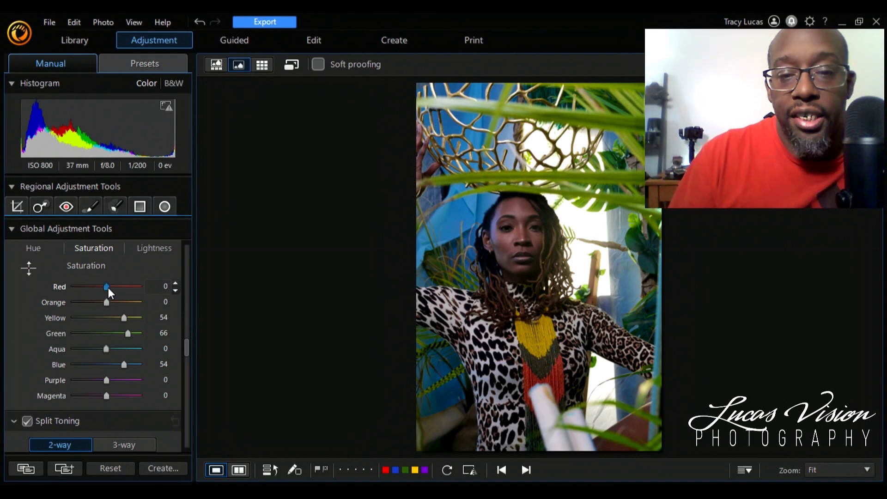
pyautogui.moveTo(109, 287); pyautogui.dragTo(113, 289)
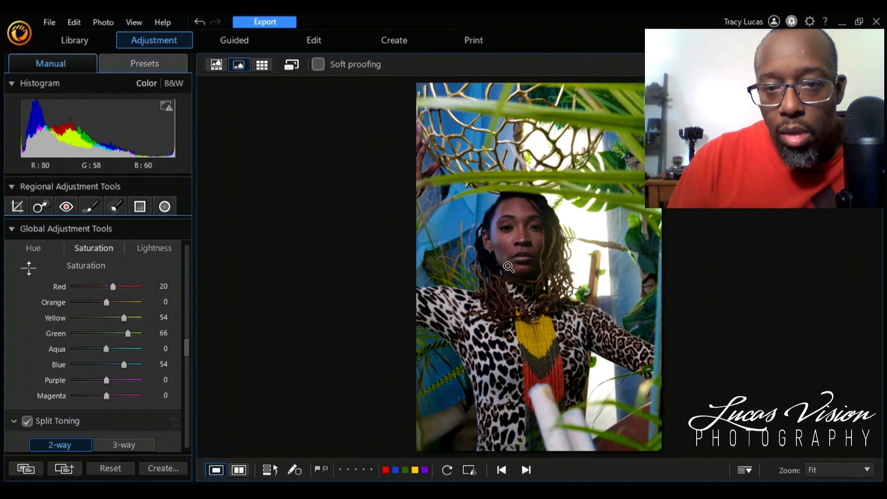
pyautogui.click(531, 247)
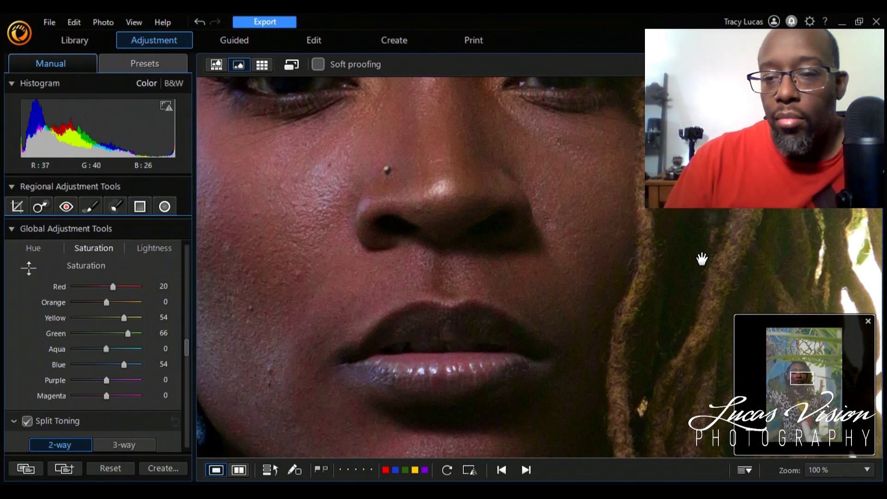
pyautogui.click(653, 273)
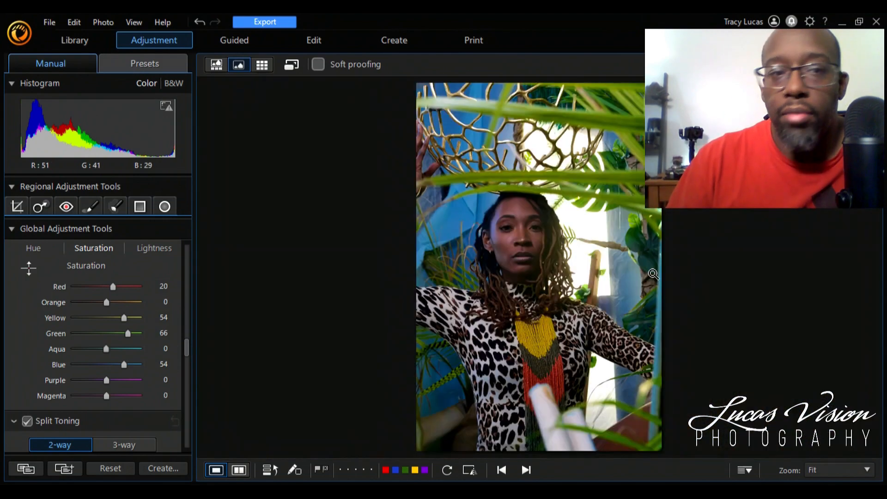
# Step: Open the guided Skin Smoothener and set its smoothing brush strength to 20
pyautogui.click(212, 39)
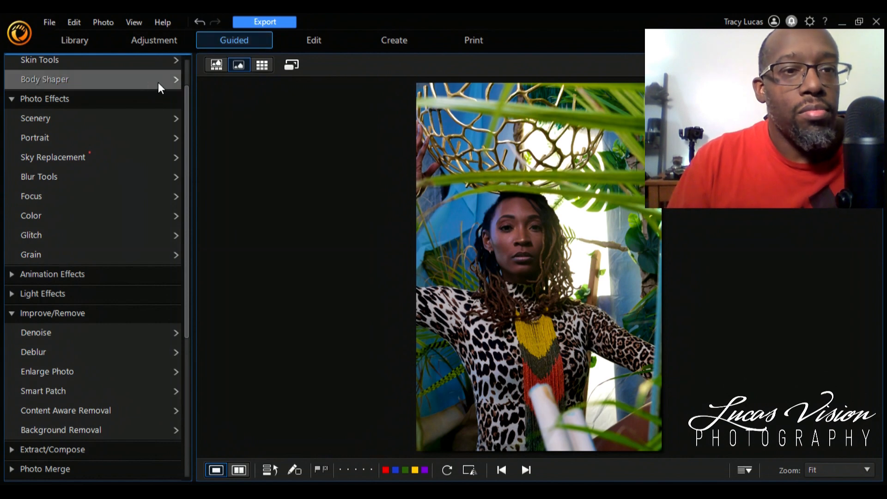
pyautogui.moveTo(185, 106); pyautogui.dragTo(135, 87)
pyautogui.click(78, 90)
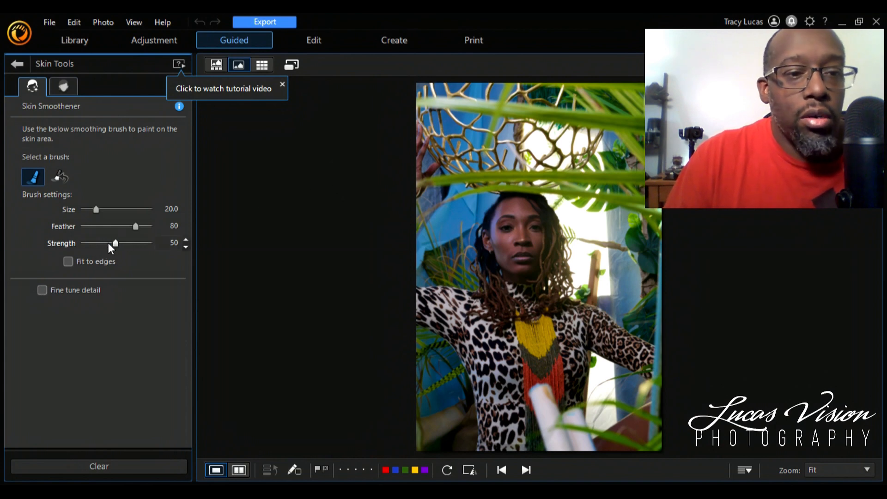
pyautogui.moveTo(95, 245); pyautogui.dragTo(90, 243)
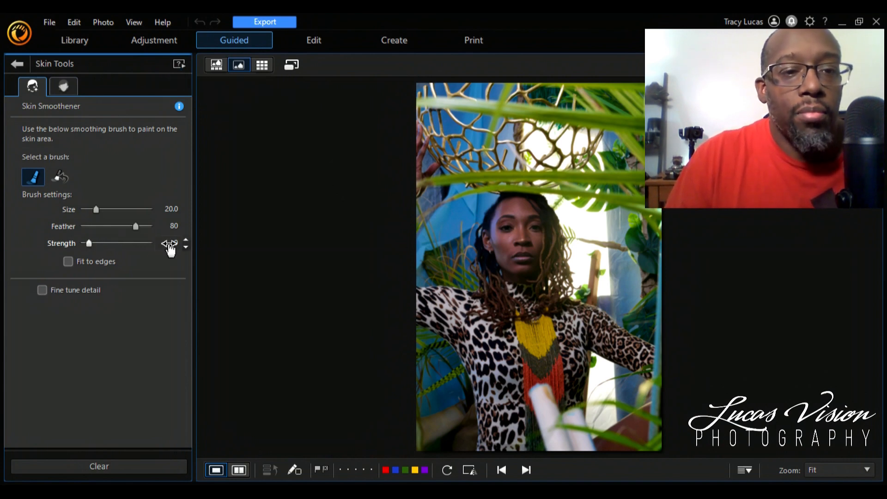
pyautogui.click(188, 239)
pyautogui.click(188, 240)
pyautogui.click(188, 239)
pyautogui.click(188, 239)
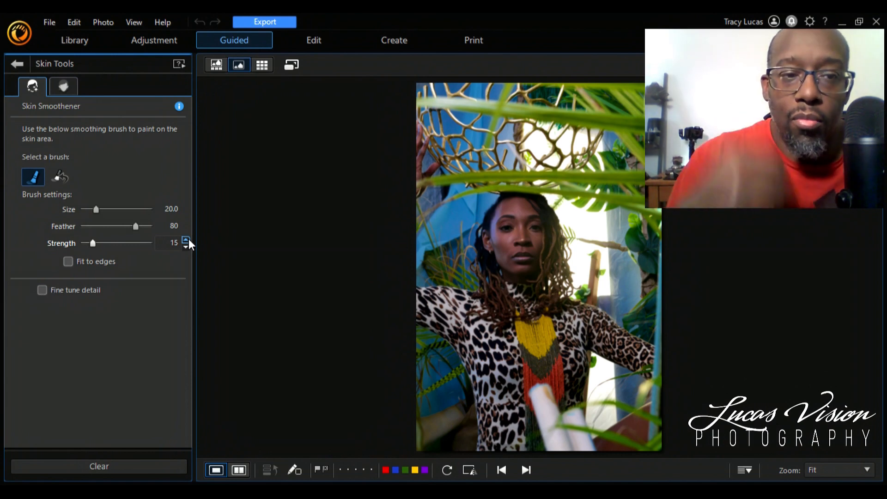
pyautogui.click(188, 239)
pyautogui.click(188, 240)
pyautogui.click(188, 240)
pyautogui.click(188, 239)
pyautogui.click(188, 239)
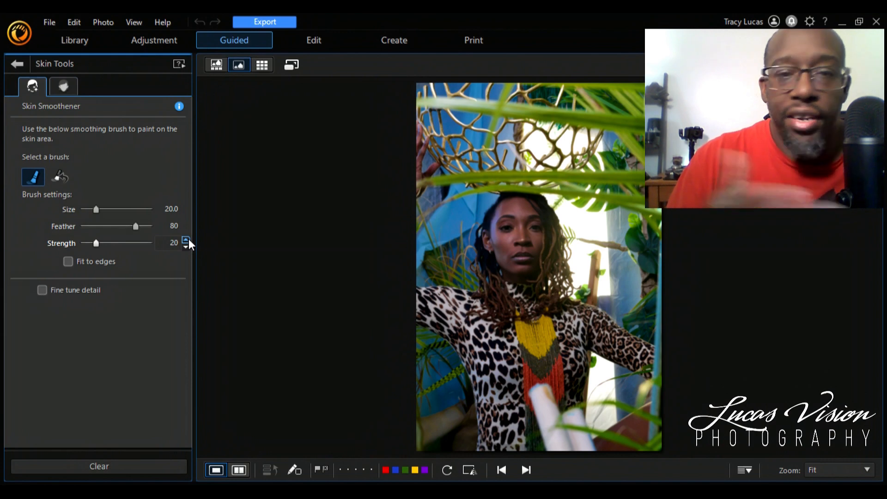
# Step: Smooth the skin across the woman's forehead with the smoothing brush at size 6.9
pyautogui.moveTo(94, 209); pyautogui.dragTo(88, 209)
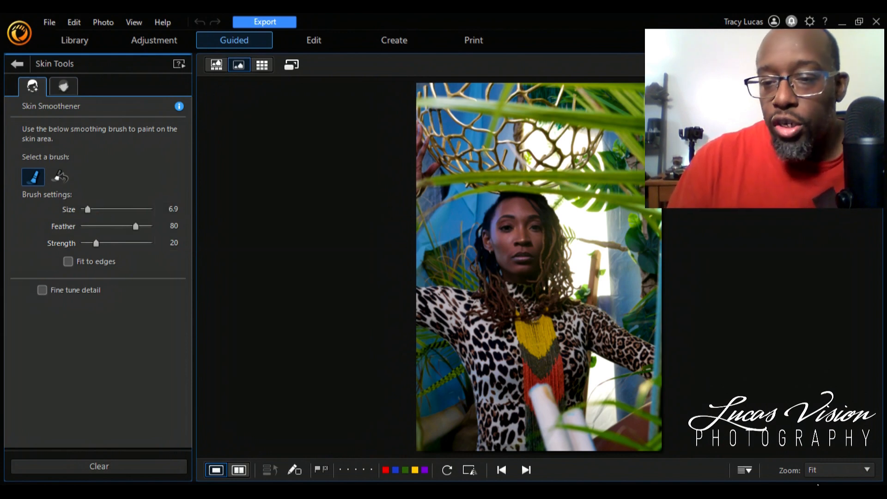
pyautogui.click(836, 470)
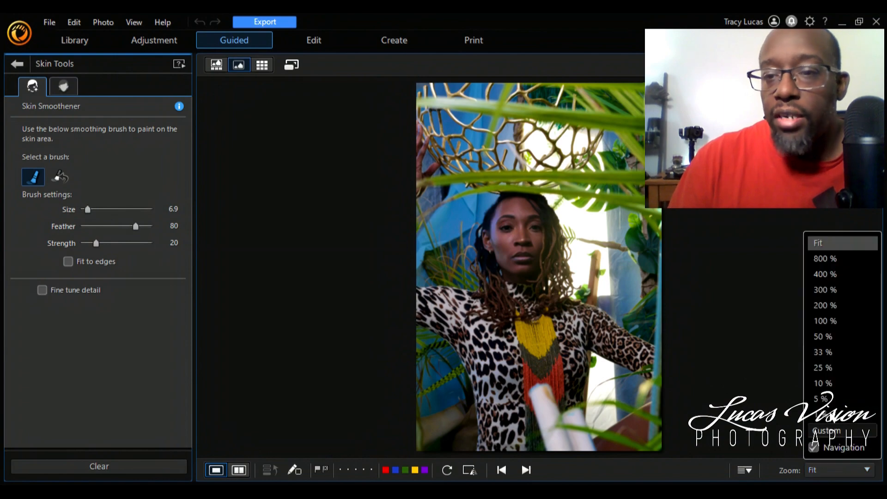
pyautogui.click(839, 353)
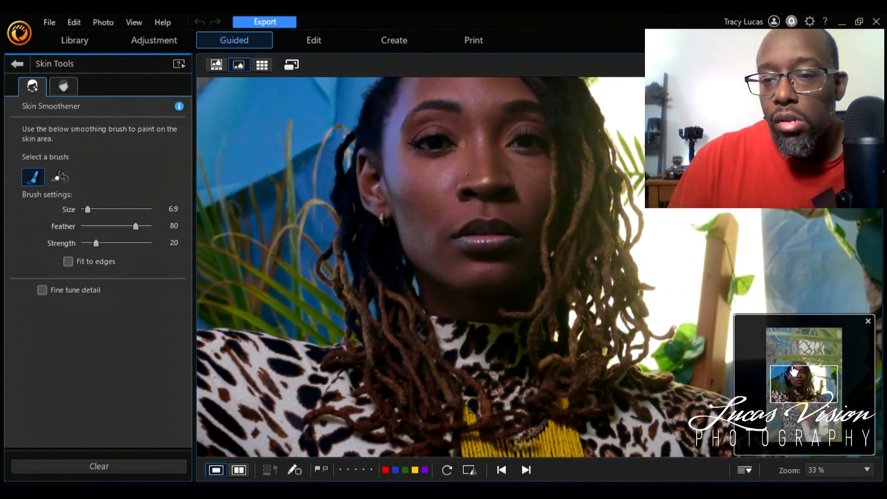
pyautogui.click(794, 370)
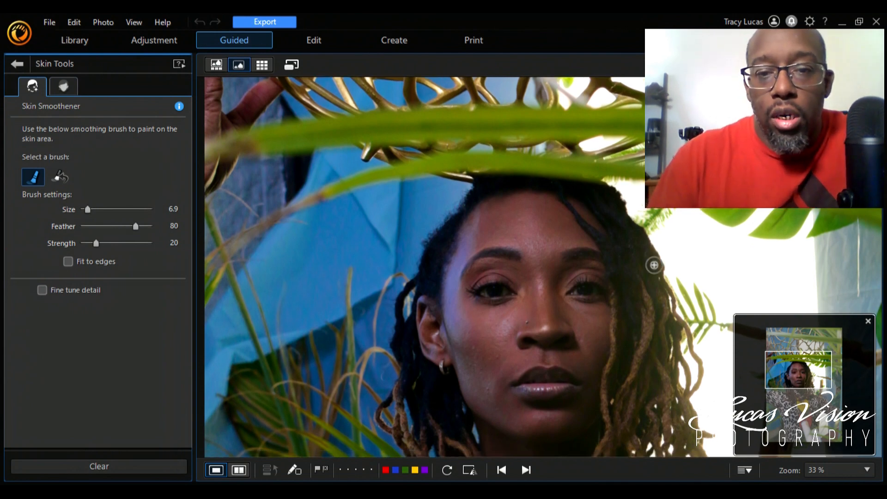
pyautogui.moveTo(484, 215); pyautogui.dragTo(555, 222)
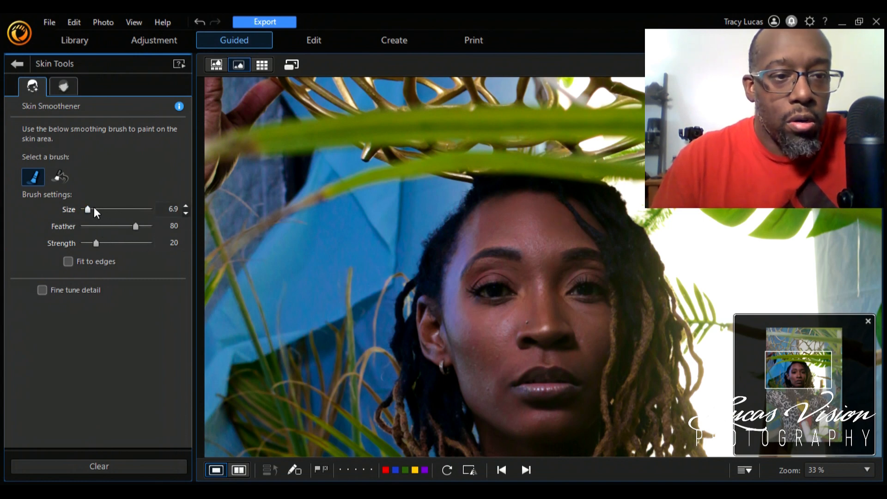
# Step: Smooth the rest of the woman's facial skin with the brush at size 14.7, and finish the skin retouching
pyautogui.click(93, 208)
pyautogui.moveTo(488, 227)
pyautogui.mouseDown()
pyautogui.moveTo(575, 235)
pyautogui.moveTo(552, 233)
pyautogui.moveTo(538, 272)
pyautogui.moveTo(540, 323)
pyautogui.moveTo(523, 282)
pyautogui.moveTo(476, 394)
pyautogui.moveTo(506, 318)
pyautogui.moveTo(465, 300)
pyautogui.moveTo(445, 261)
pyautogui.moveTo(505, 220)
pyautogui.moveTo(447, 304)
pyautogui.moveTo(491, 404)
pyautogui.moveTo(527, 420)
pyautogui.moveTo(575, 416)
pyautogui.moveTo(546, 425)
pyautogui.moveTo(514, 420)
pyautogui.moveTo(576, 249)
pyautogui.moveTo(560, 275)
pyautogui.moveTo(565, 310)
pyautogui.moveTo(584, 337)
pyautogui.moveTo(584, 370)
pyautogui.moveTo(593, 324)
pyautogui.moveTo(584, 418)
pyautogui.moveTo(582, 369)
pyautogui.moveTo(566, 360)
pyautogui.moveTo(525, 356)
pyautogui.moveTo(492, 389)
pyautogui.moveTo(536, 317)
pyautogui.moveTo(529, 328)
pyautogui.moveTo(566, 329)
pyautogui.moveTo(513, 265)
pyautogui.moveTo(596, 271)
pyautogui.moveTo(487, 267)
pyautogui.moveTo(471, 286)
pyautogui.moveTo(463, 349)
pyautogui.moveTo(505, 416)
pyautogui.mouseUp()
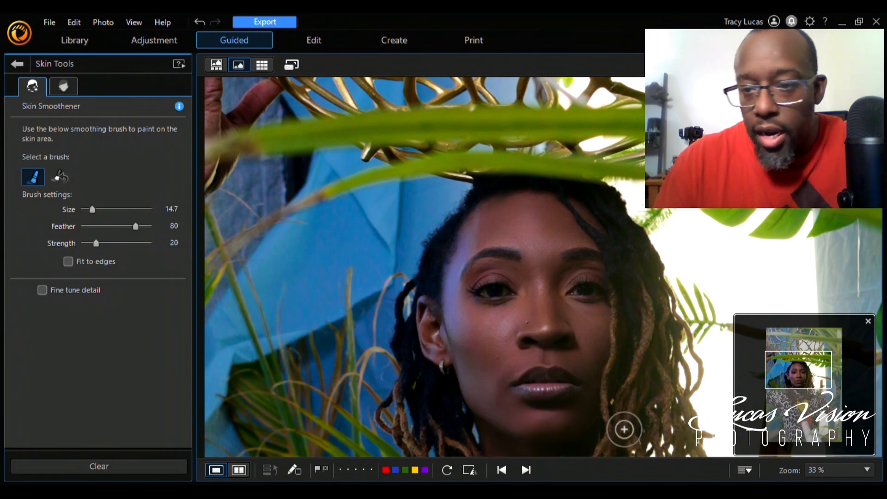
pyautogui.moveTo(805, 396); pyautogui.dragTo(809, 415)
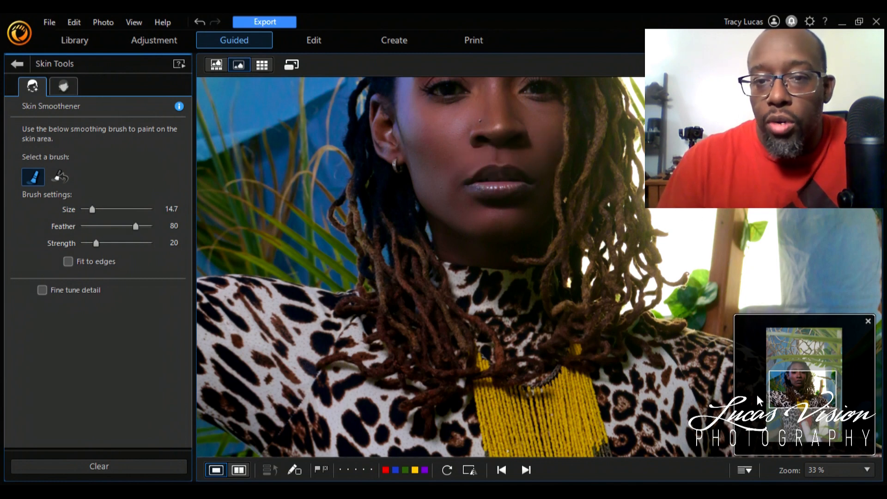
pyautogui.moveTo(790, 389); pyautogui.dragTo(789, 380)
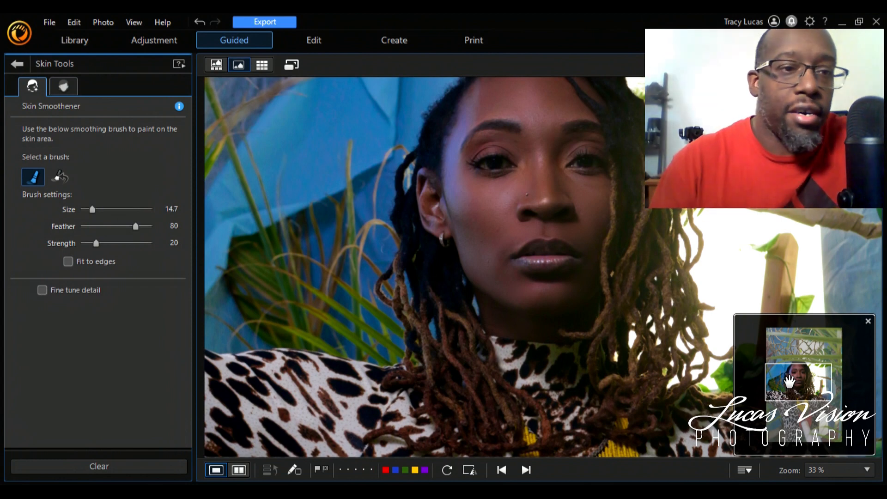
pyautogui.click(14, 64)
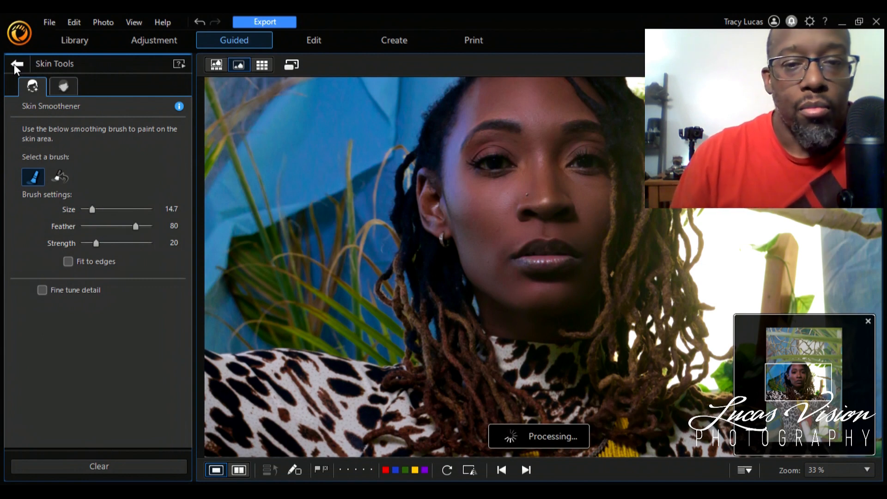
pyautogui.click(14, 64)
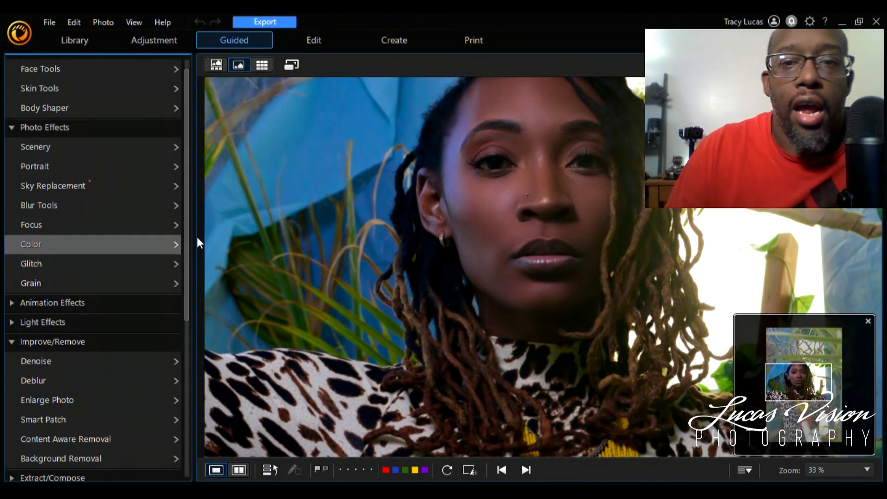
# Step: Open the guided Face Tools for the eyes and set the Eye Blinger brightening brush to strength 6 and size 5.7
pyautogui.click(38, 76)
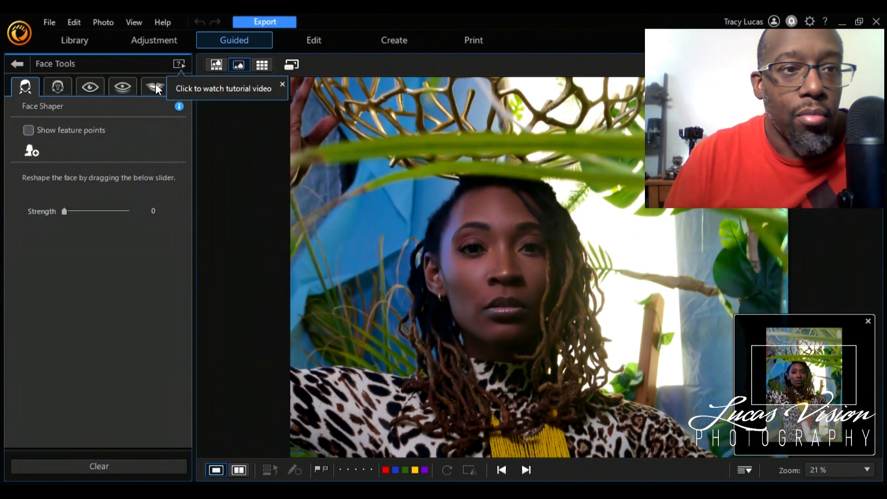
pyautogui.click(91, 86)
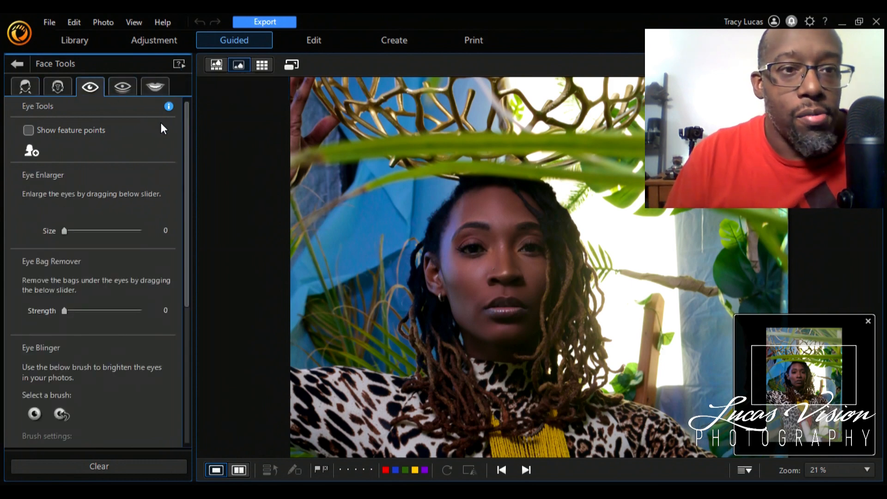
pyautogui.moveTo(185, 132)
pyautogui.mouseDown()
pyautogui.moveTo(191, 215)
pyautogui.moveTo(170, 227)
pyautogui.mouseUp()
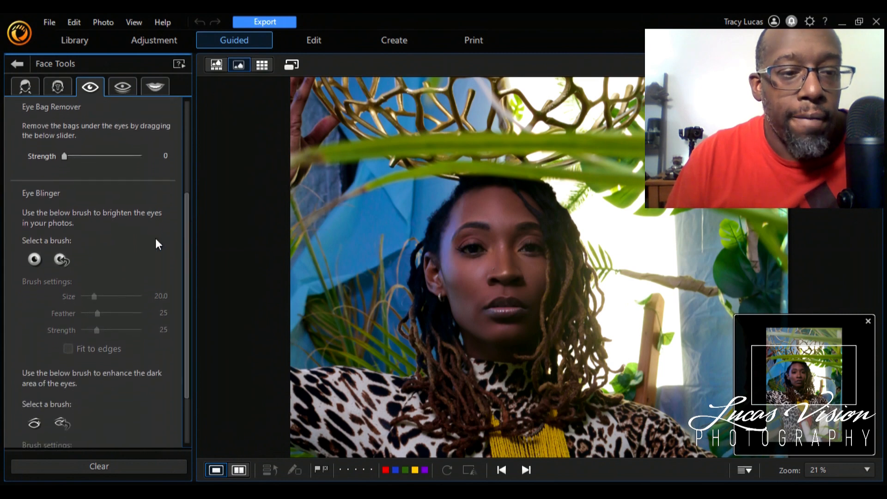
pyautogui.click(32, 257)
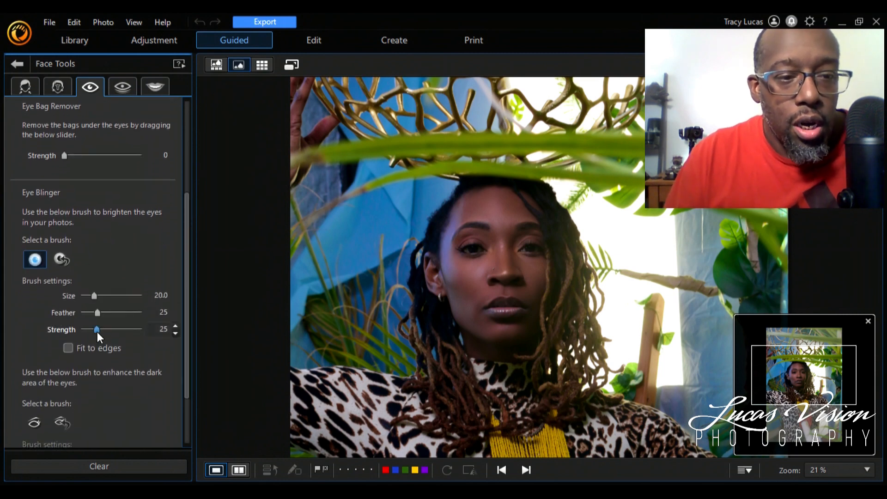
pyautogui.moveTo(97, 331); pyautogui.dragTo(88, 331)
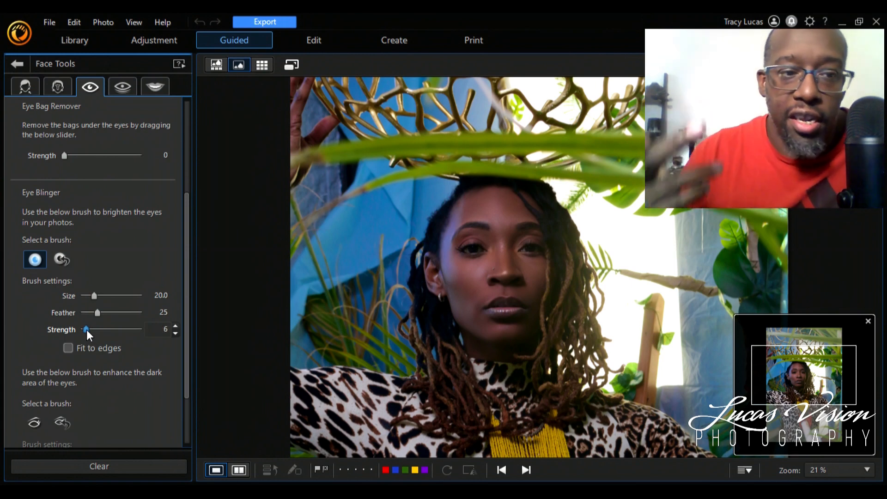
pyautogui.click(87, 296)
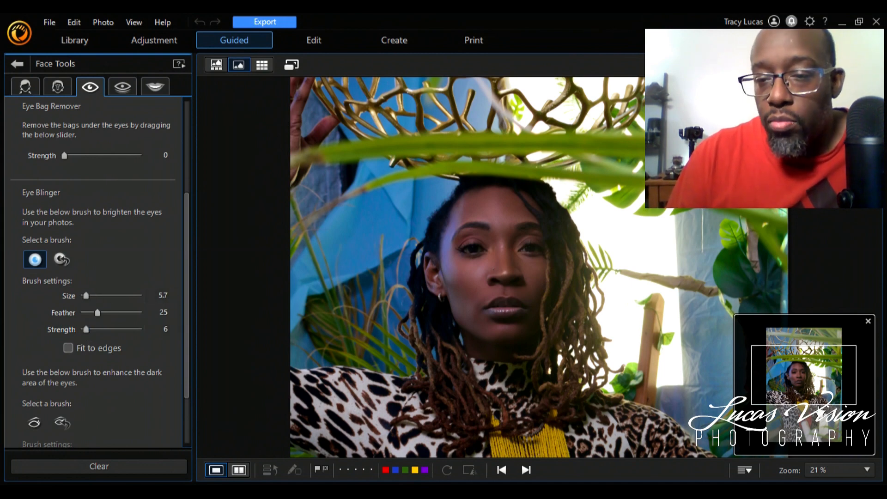
# Step: Brighten the white of the woman's left eye with the Eye Blinger brush, and undo the stray stroke across her face
pyautogui.click(822, 475)
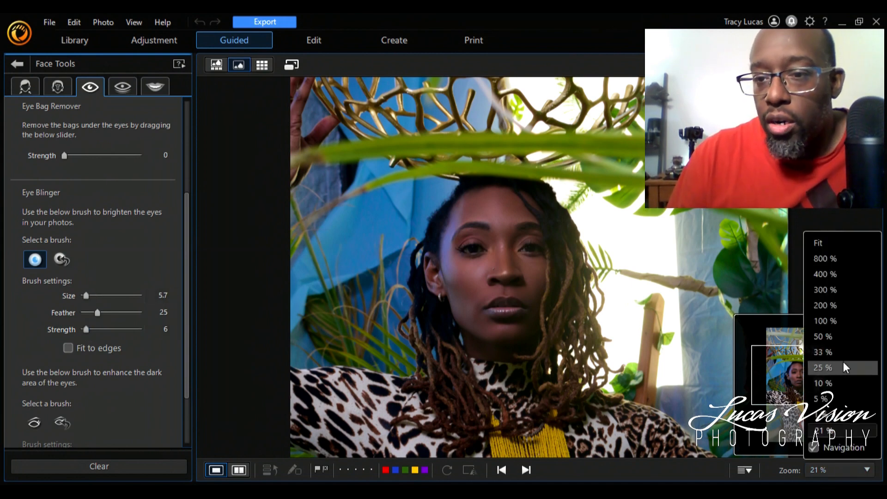
pyautogui.click(838, 335)
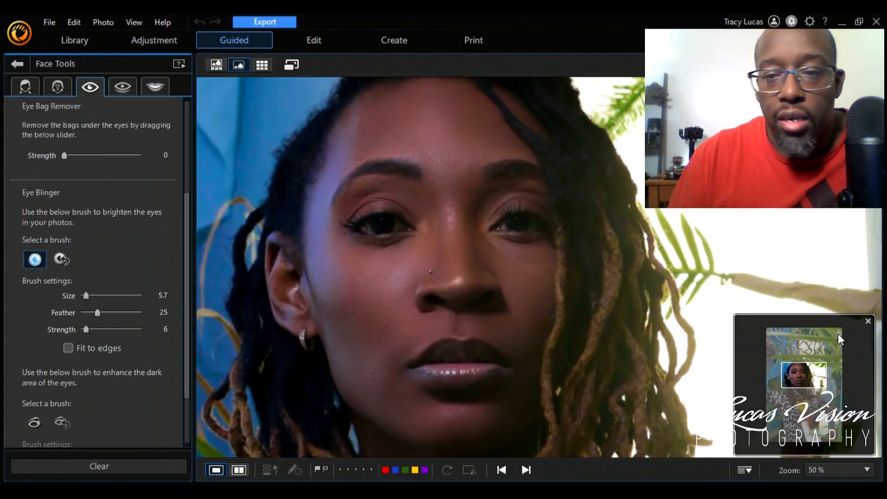
pyautogui.click(864, 471)
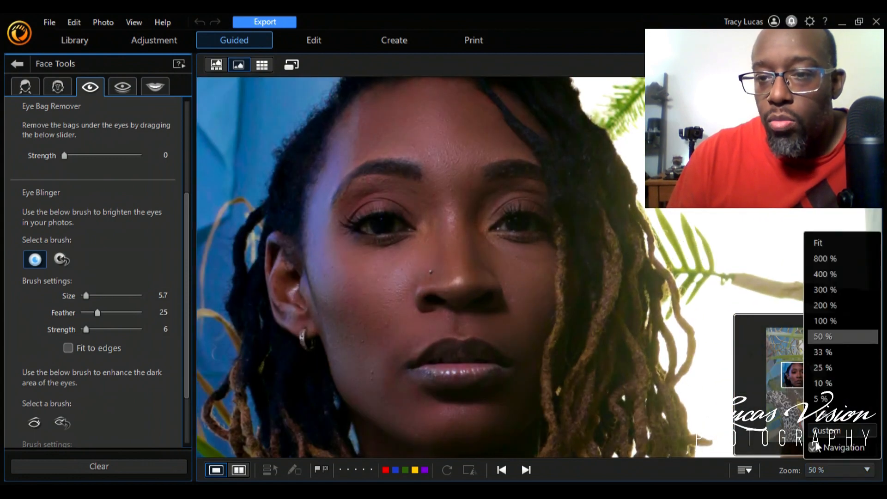
pyautogui.click(828, 320)
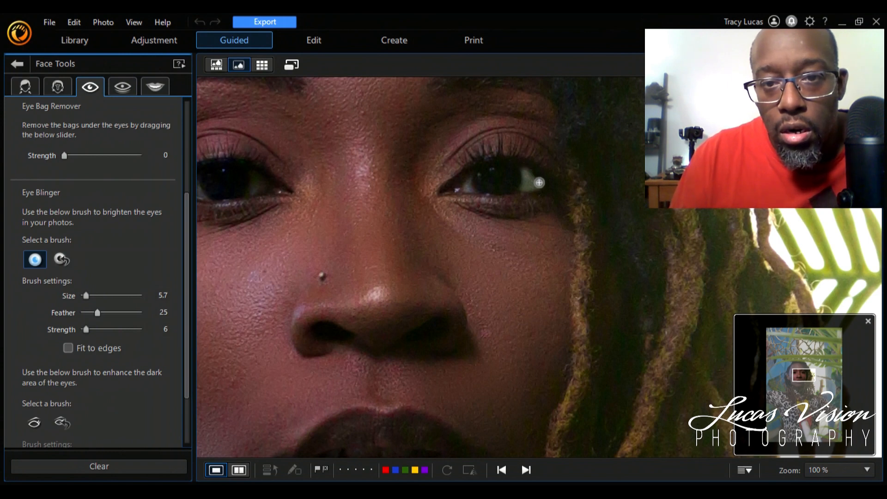
pyautogui.click(540, 184)
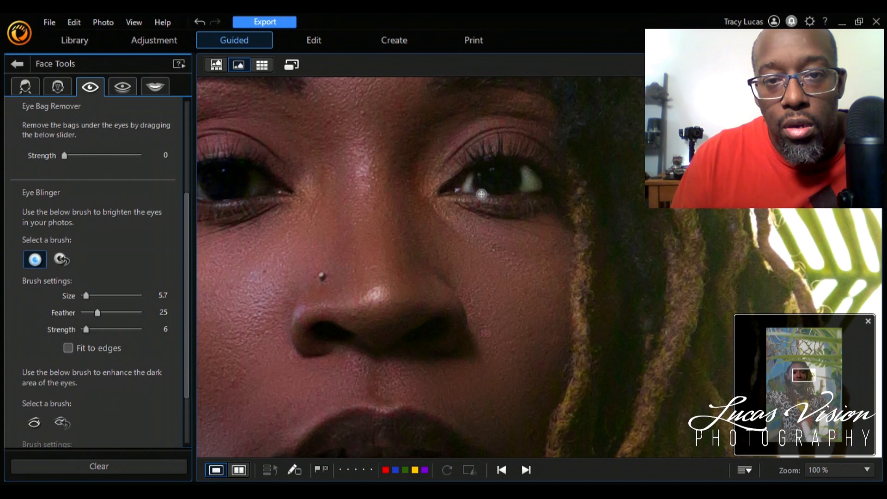
pyautogui.moveTo(482, 194)
pyautogui.mouseDown()
pyautogui.moveTo(736, 365)
pyautogui.moveTo(786, 374)
pyautogui.mouseUp()
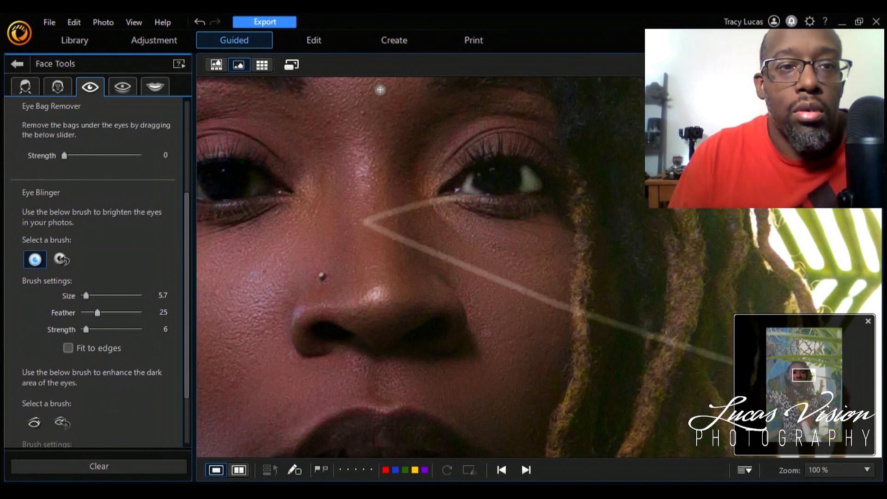
pyautogui.click(199, 24)
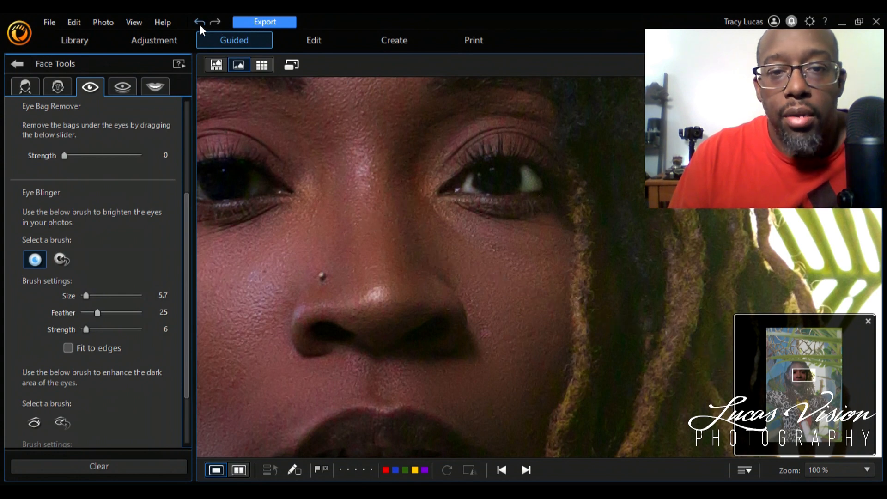
# Step: Brighten the white of the woman's right eye with the same Eye Blinger brush settings
pyautogui.moveTo(802, 378); pyautogui.dragTo(791, 378)
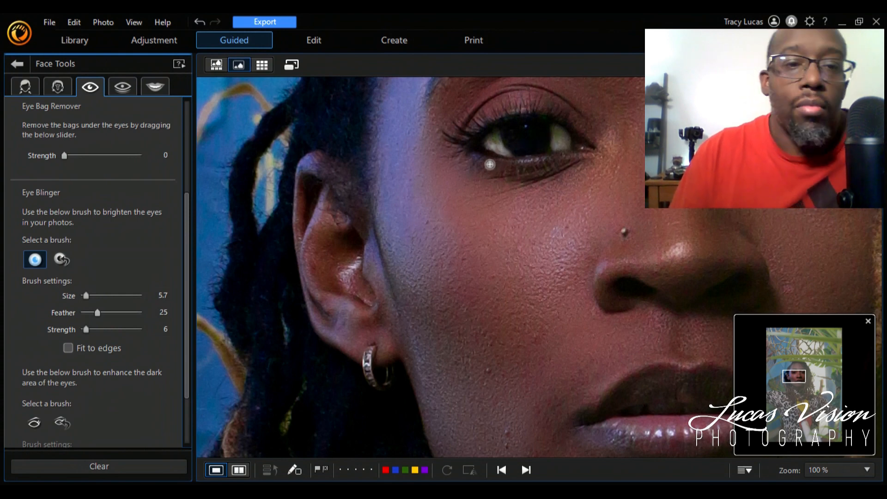
pyautogui.click(827, 475)
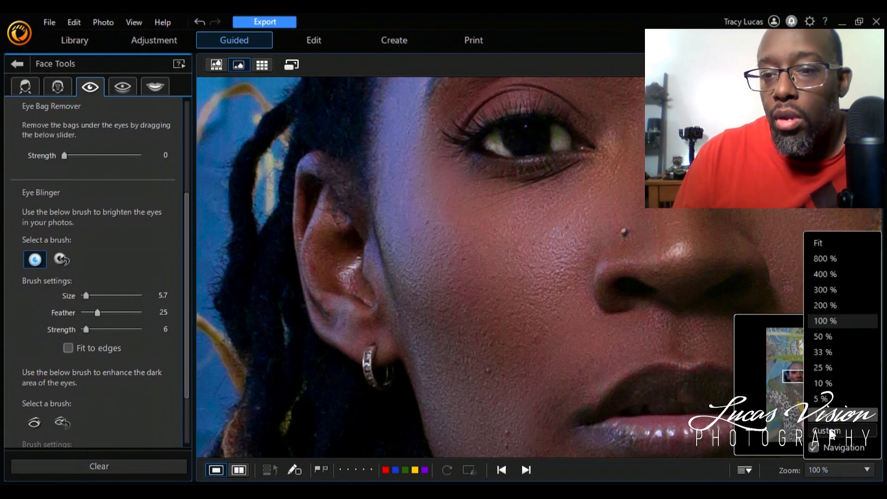
pyautogui.click(824, 243)
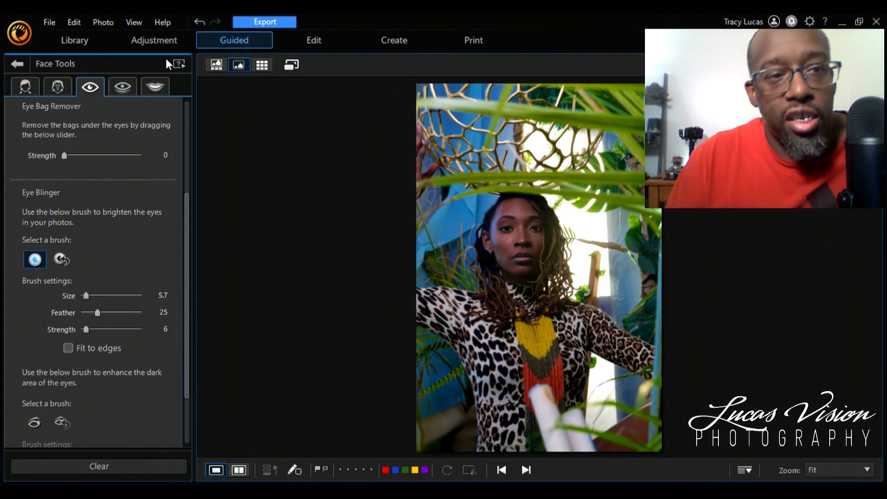
# Step: Return to the manual adjustments and set the HSL saturation to 36 for orange and 16 for red
pyautogui.click(158, 45)
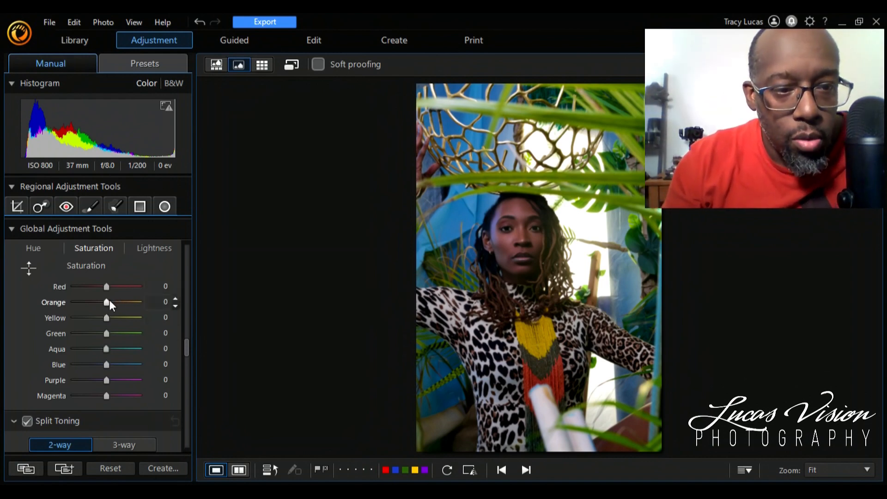
pyautogui.moveTo(108, 300); pyautogui.dragTo(119, 307)
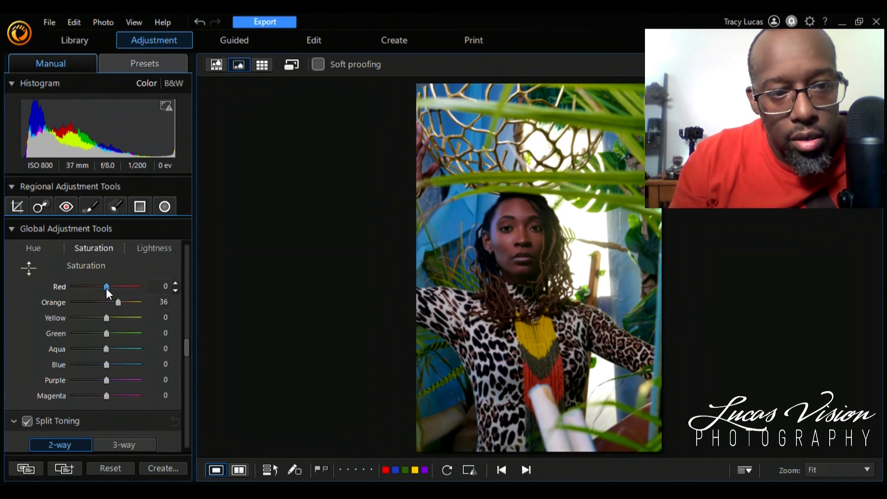
pyautogui.moveTo(107, 288); pyautogui.dragTo(112, 290)
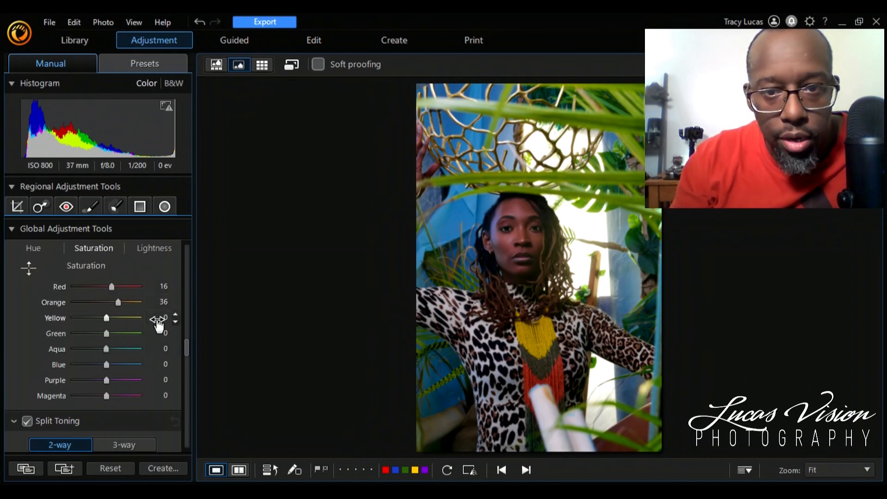
# Step: Set the overall saturation to 14 and the clarity to 18 in the Tinge adjustments
pyautogui.moveTo(189, 343); pyautogui.dragTo(188, 274)
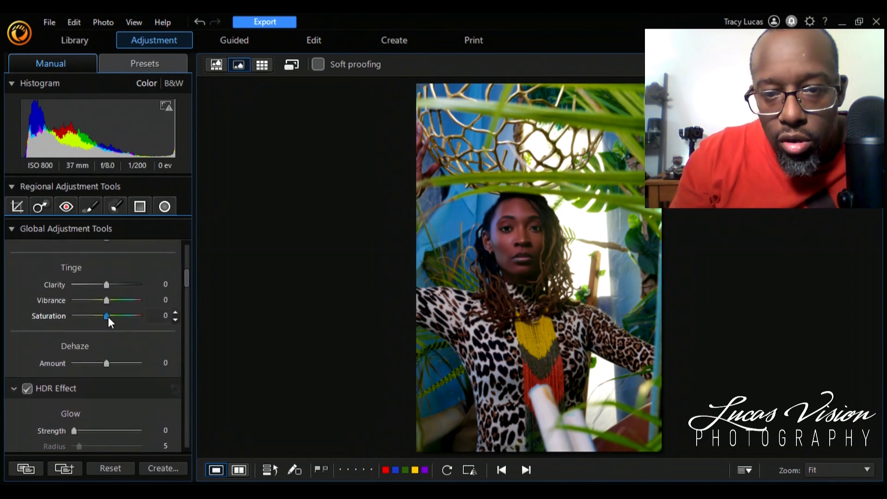
pyautogui.moveTo(109, 317); pyautogui.dragTo(112, 317)
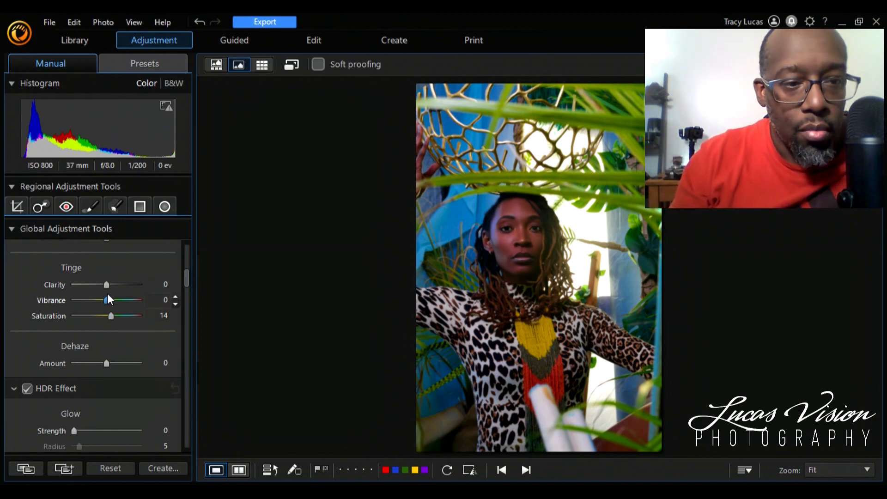
pyautogui.moveTo(107, 287); pyautogui.dragTo(112, 285)
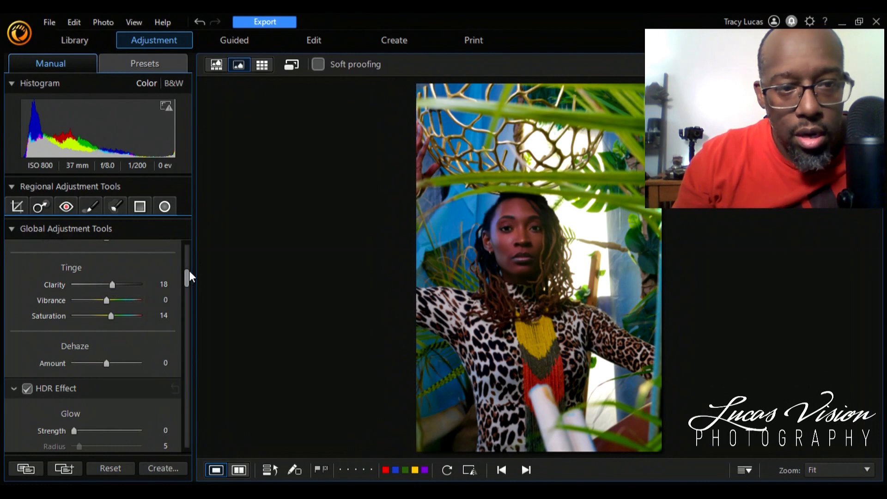
# Step: Set the sharpness amount to 100 and apply automatic noise reduction to the photo
pyautogui.moveTo(190, 275); pyautogui.dragTo(189, 378)
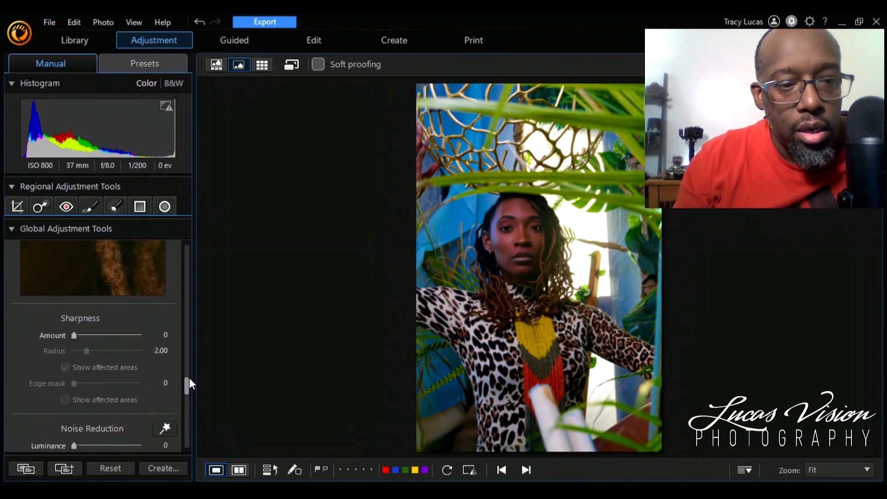
pyautogui.moveTo(74, 328); pyautogui.dragTo(151, 327)
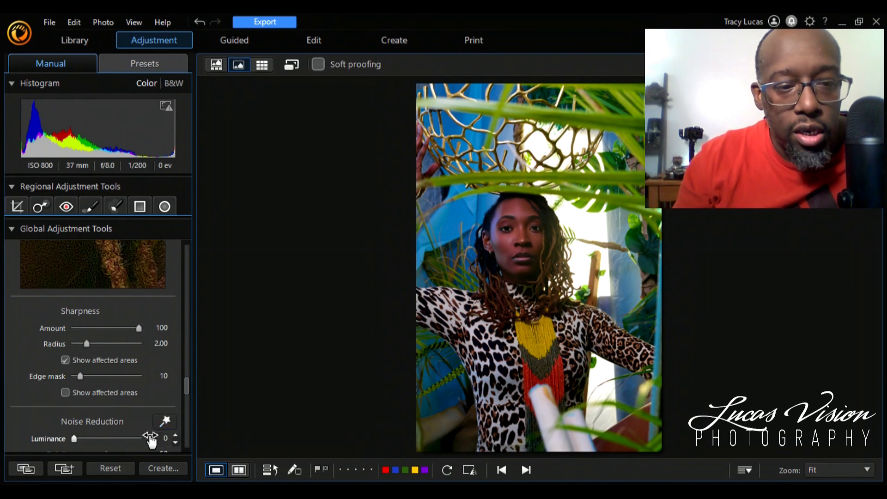
pyautogui.click(163, 426)
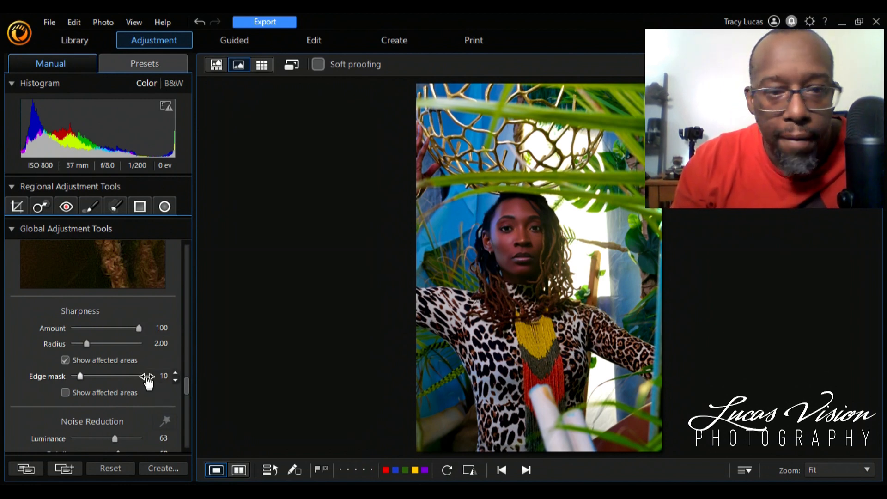
# Step: Set the HSL saturation to 46 for magenta, 24 for blue, 14 for aqua and 20 for yellow
pyautogui.moveTo(187, 386); pyautogui.dragTo(191, 350)
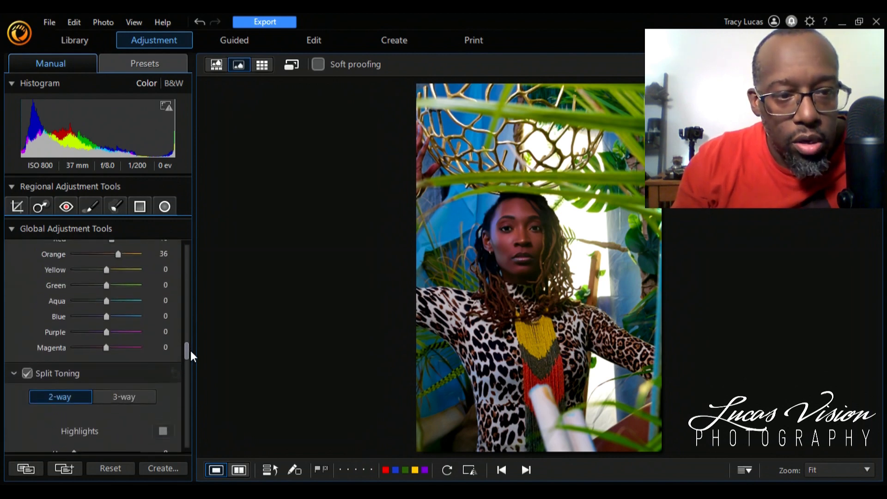
pyautogui.moveTo(107, 366); pyautogui.dragTo(123, 365)
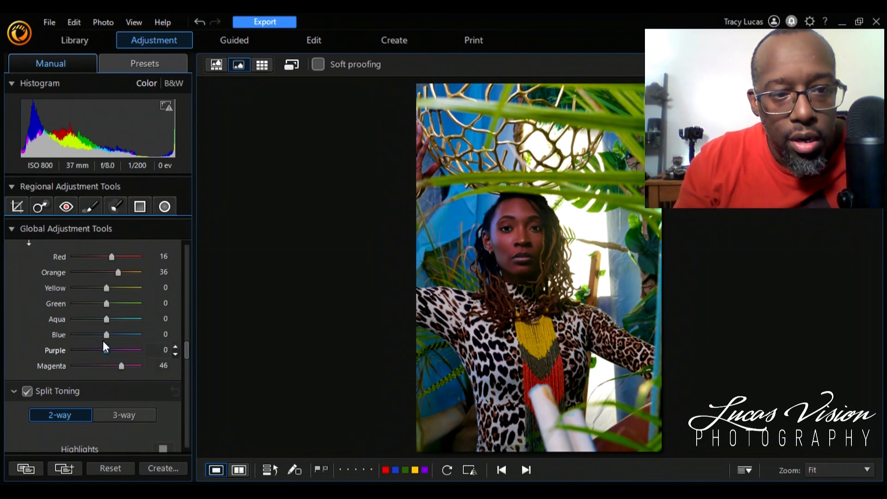
pyautogui.moveTo(107, 337); pyautogui.dragTo(111, 337)
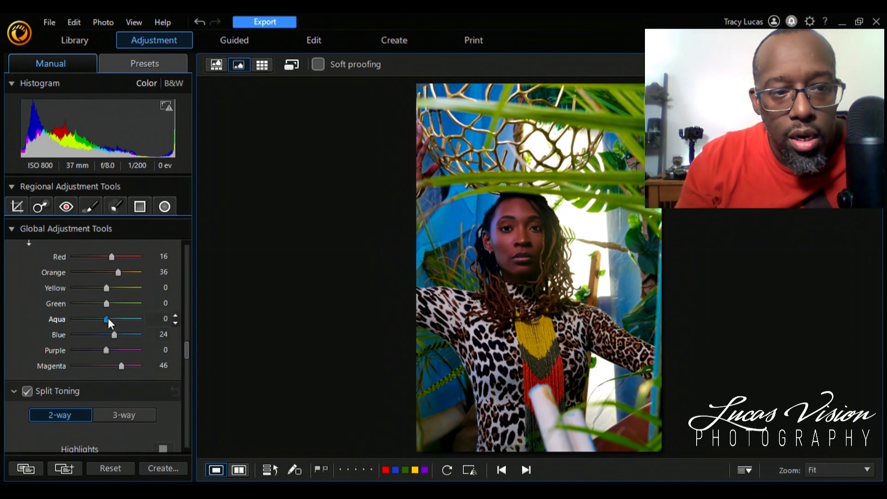
pyautogui.moveTo(109, 319); pyautogui.dragTo(112, 318)
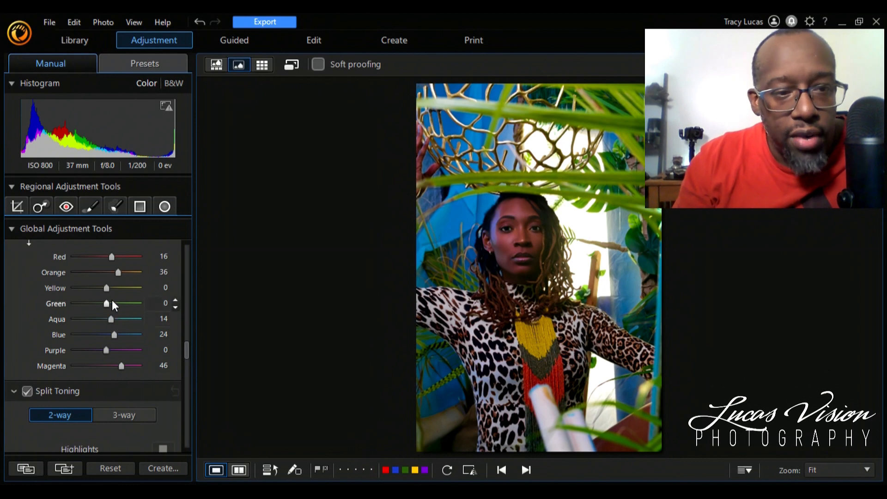
pyautogui.moveTo(105, 291); pyautogui.dragTo(111, 292)
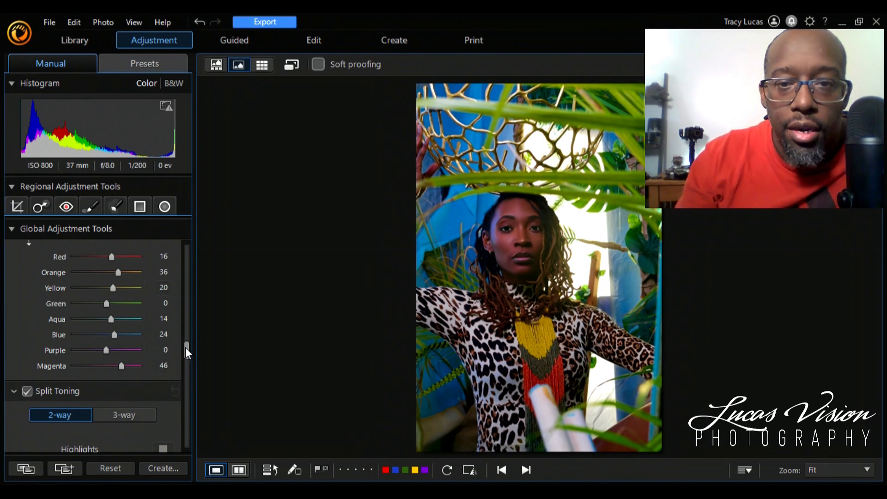
# Step: Set the tonal region's highlights to -16 and lights to -10
pyautogui.moveTo(187, 350); pyautogui.dragTo(189, 332)
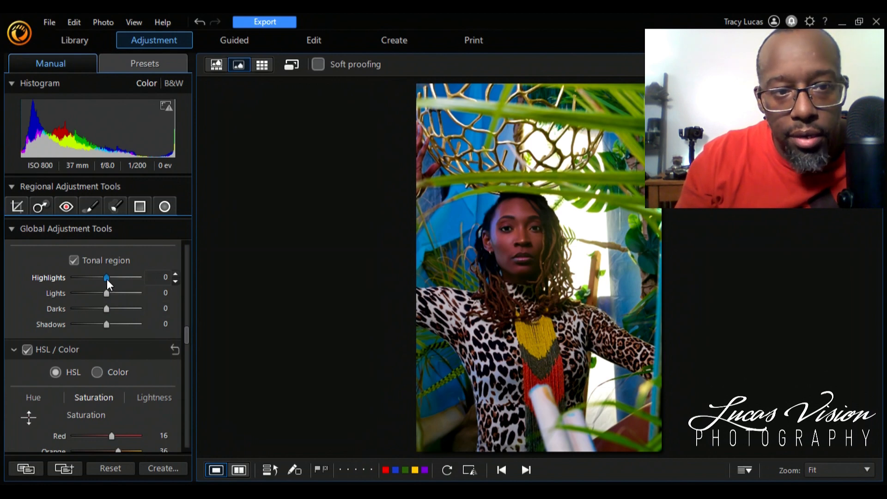
pyautogui.moveTo(106, 279); pyautogui.dragTo(101, 279)
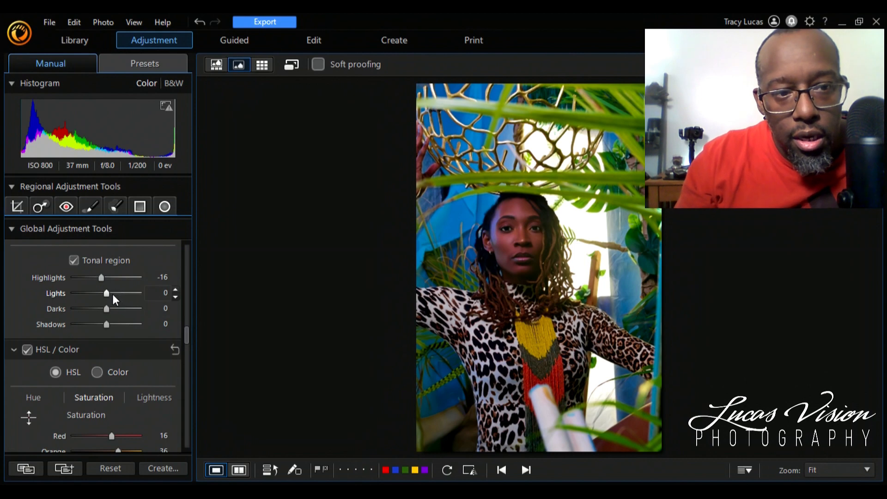
pyautogui.moveTo(108, 292); pyautogui.dragTo(104, 292)
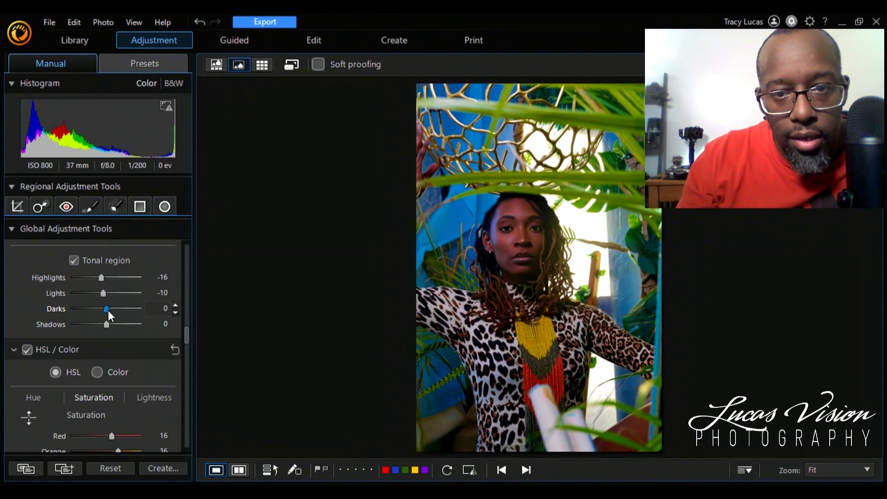
# Step: Set the tonal region's darks to -4 and shadows to 3
pyautogui.click(178, 312)
pyautogui.click(178, 312)
pyautogui.click(179, 312)
pyautogui.click(178, 312)
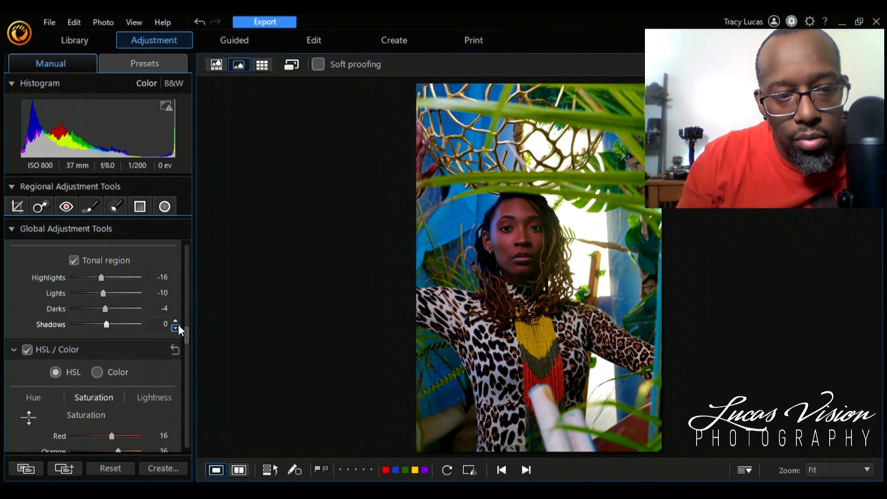
pyautogui.click(178, 320)
pyautogui.click(178, 320)
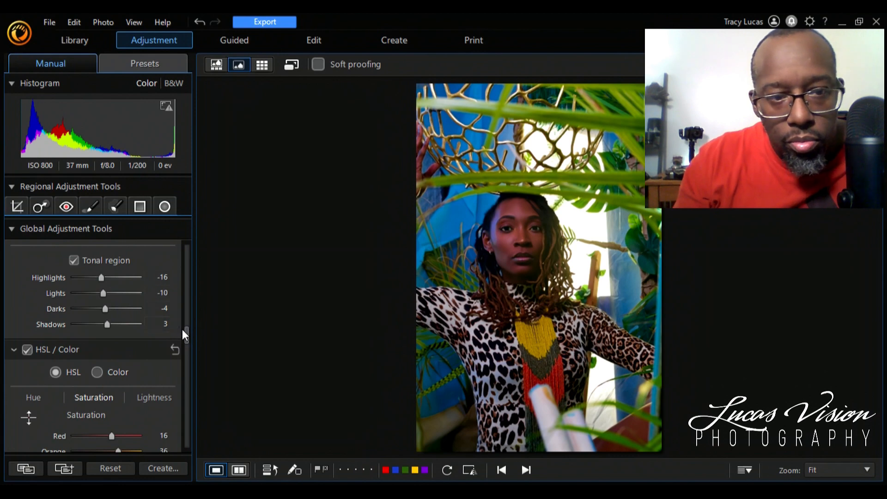
# Step: Set the HDR effect's edge strength to 8 and its glow strength to 5
pyautogui.moveTo(187, 334); pyautogui.dragTo(182, 288)
pyautogui.click(175, 344)
pyautogui.click(176, 344)
pyautogui.click(175, 344)
pyautogui.click(175, 344)
pyautogui.click(175, 344)
pyautogui.click(175, 344)
pyautogui.click(175, 345)
pyautogui.click(175, 344)
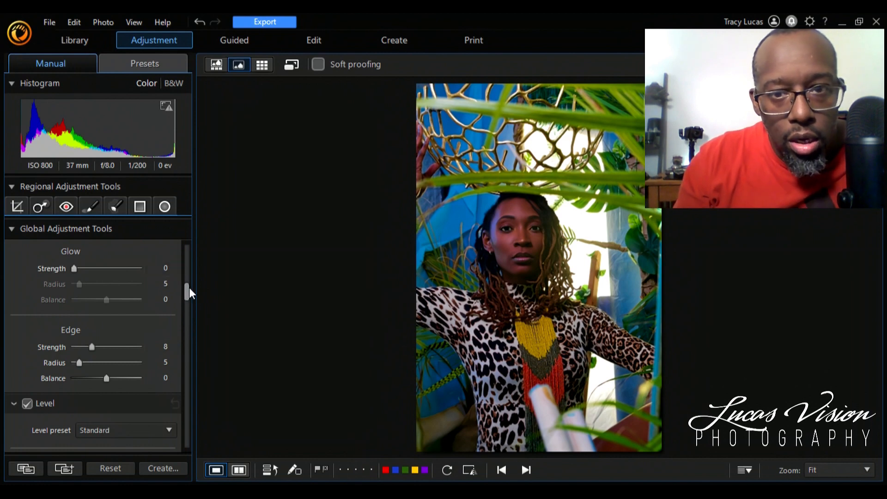
pyautogui.click(175, 266)
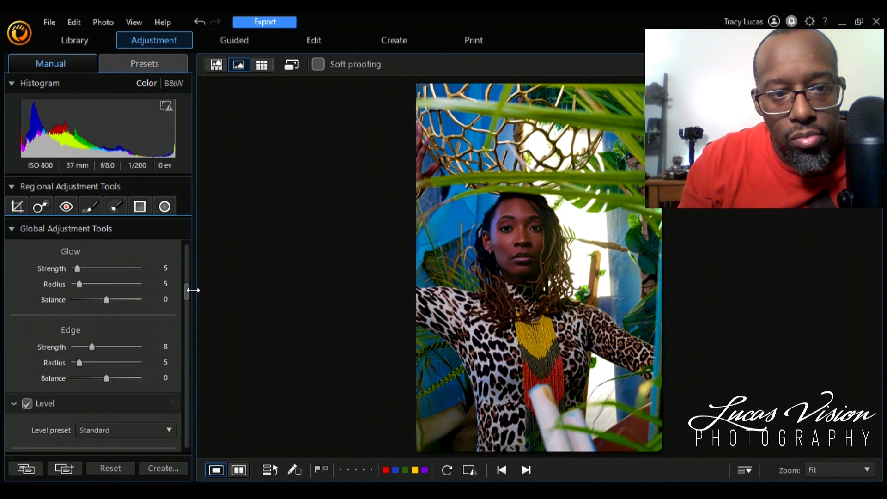
# Step: Try -10 and -20 for the Darkest tone level, settling on -25 to deepen the photo's blacks
pyautogui.moveTo(191, 291); pyautogui.dragTo(190, 268)
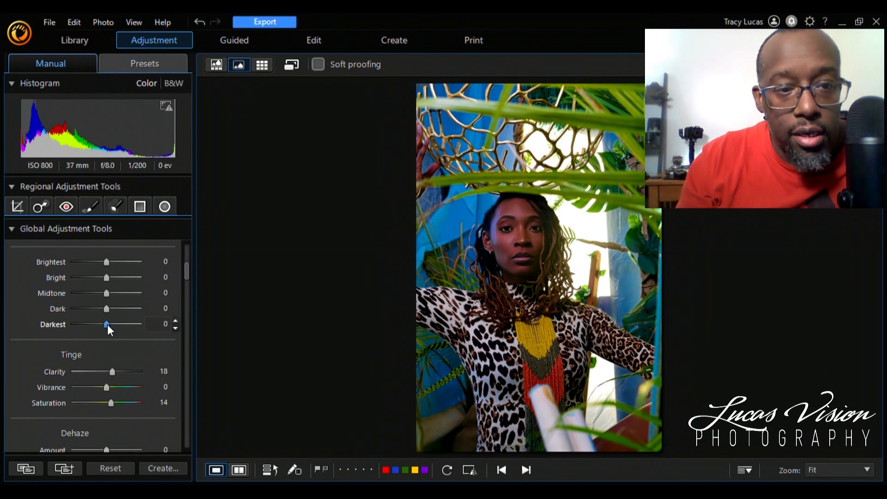
pyautogui.click(170, 327)
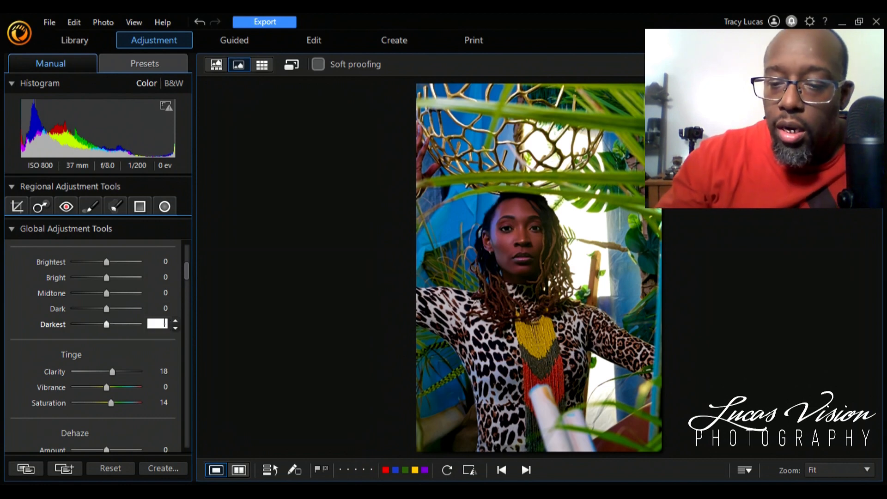
pyautogui.write('-10')
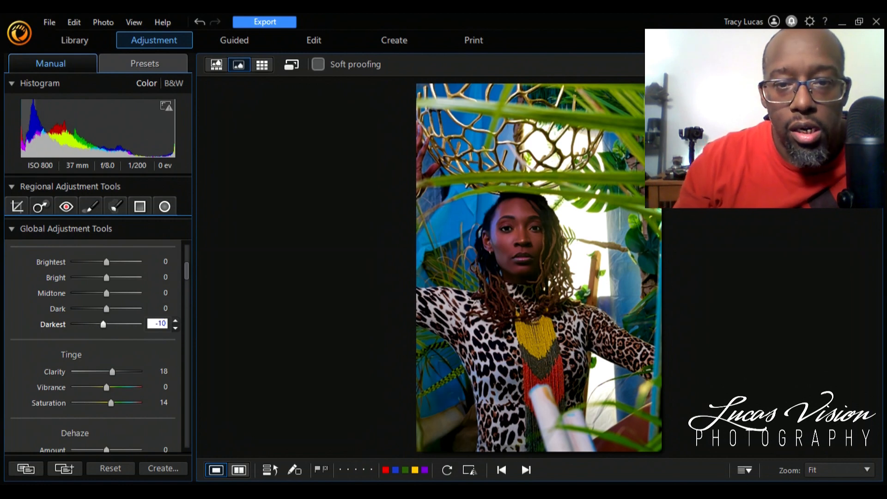
pyautogui.press('BackSpace')
pyautogui.press('BackSpace')
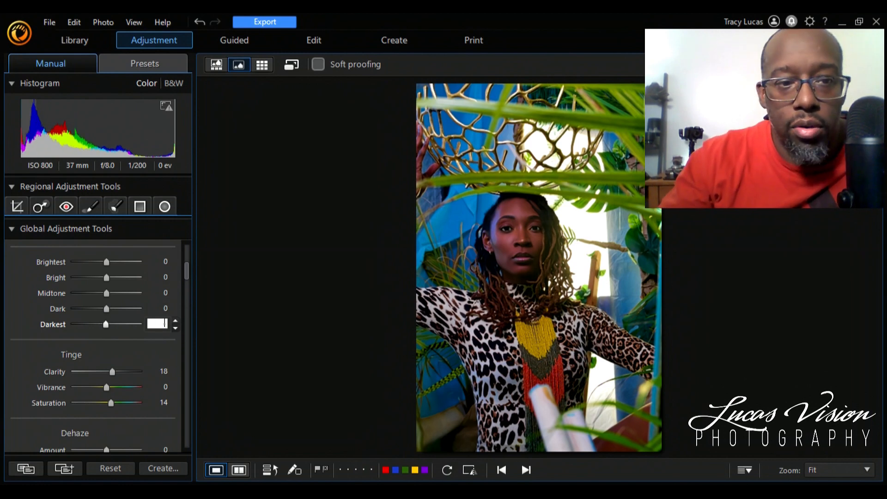
pyautogui.write('20')
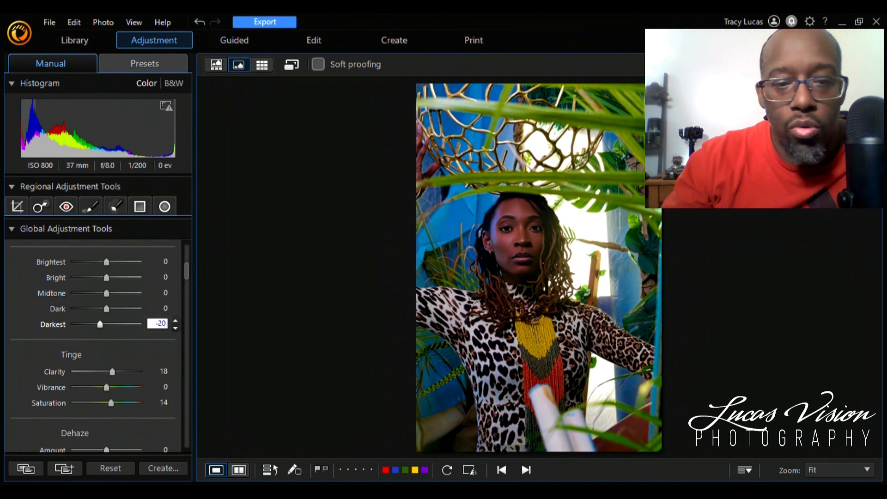
pyautogui.press('BackSpace')
pyautogui.write('5')
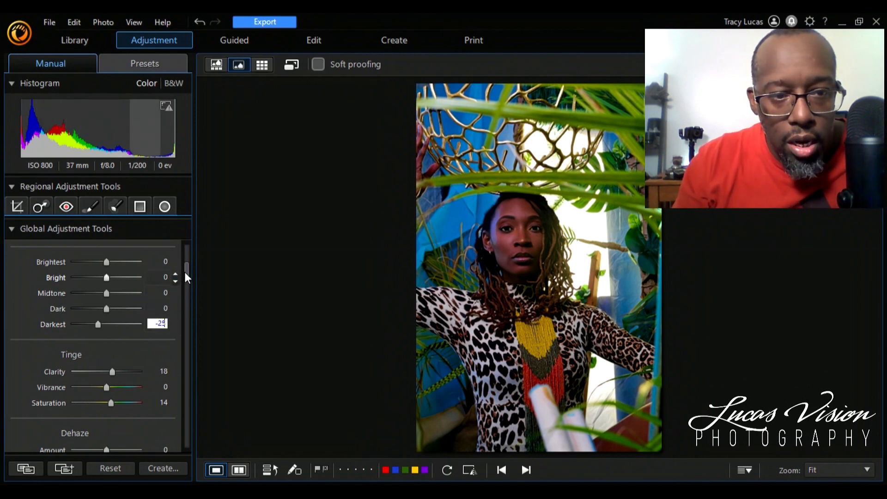
# Step: Set the photo's overall vibrance to 30 and saturation to 36 in the Tinge adjustments
pyautogui.moveTo(187, 269); pyautogui.dragTo(187, 289)
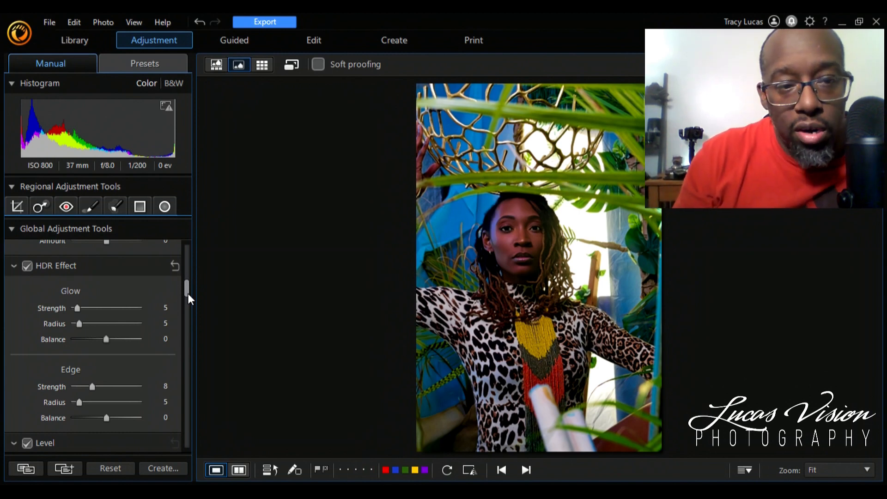
pyautogui.moveTo(187, 290)
pyautogui.mouseDown()
pyautogui.moveTo(187, 320)
pyautogui.moveTo(190, 279)
pyautogui.mouseUp()
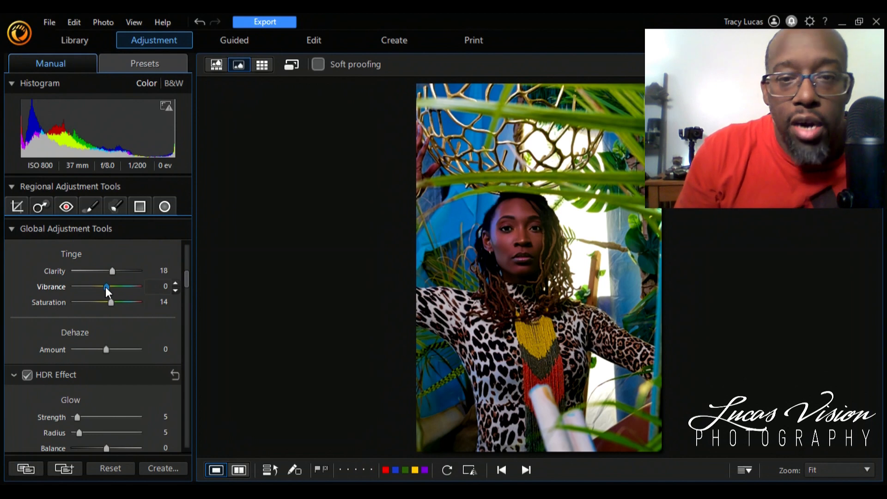
pyautogui.moveTo(106, 287); pyautogui.dragTo(119, 307)
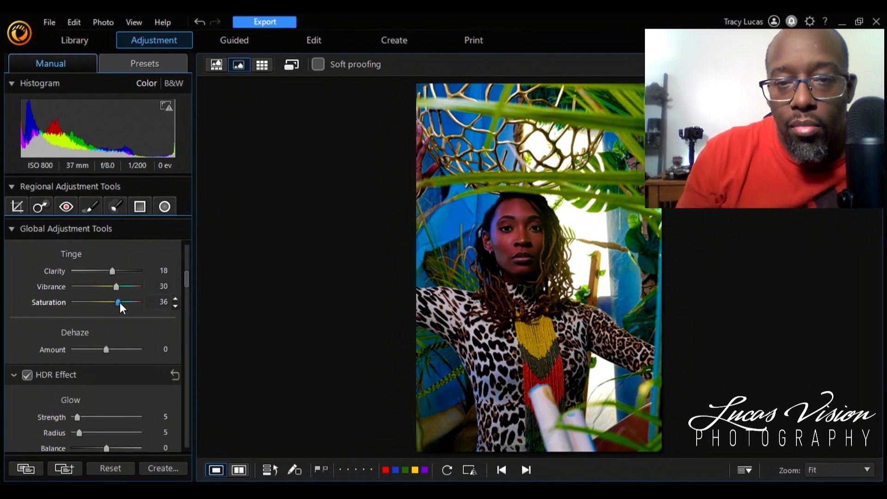